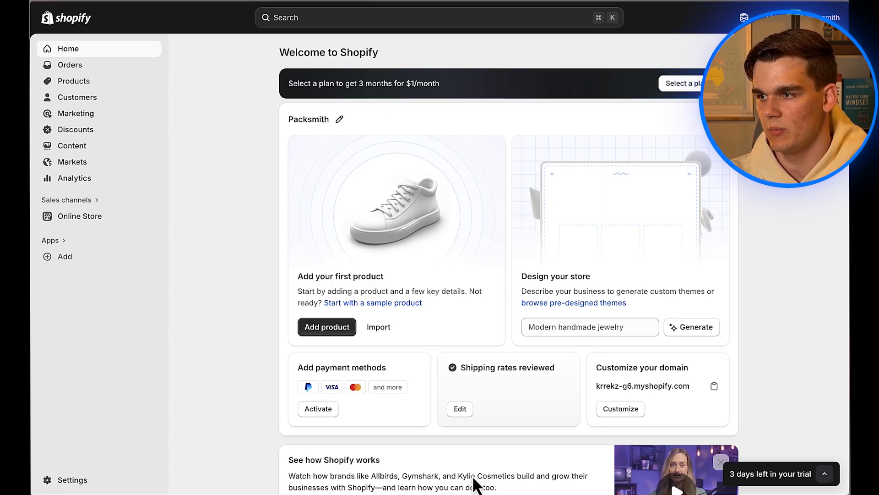
Step: Go from Apps to the Shopify App Store and search for 'affiliate' apps
click(87, 261)
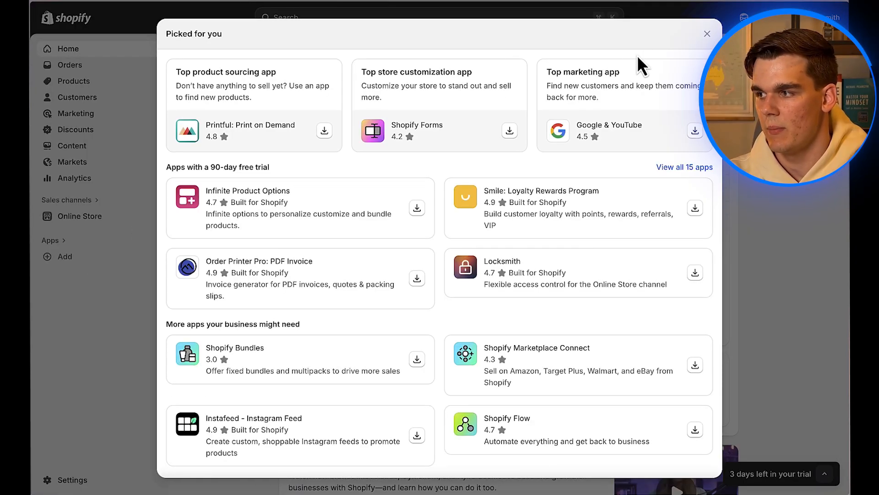
scroll(437, 186, down, 3)
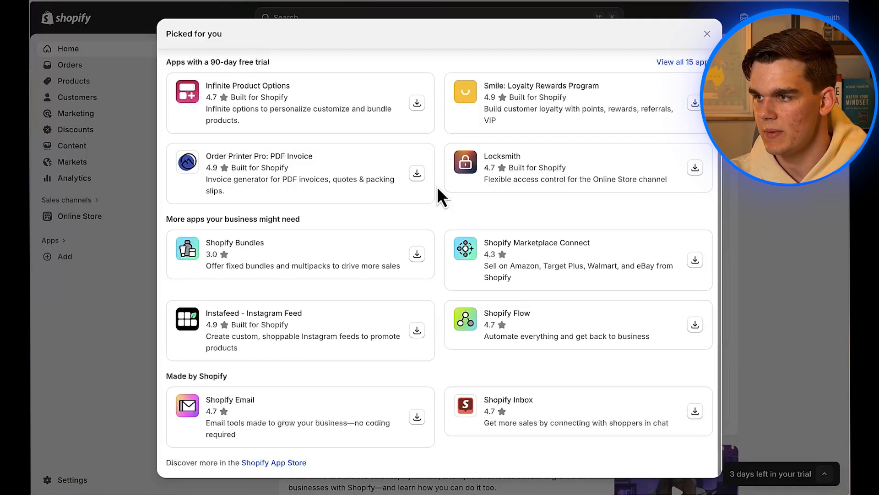
click(271, 464)
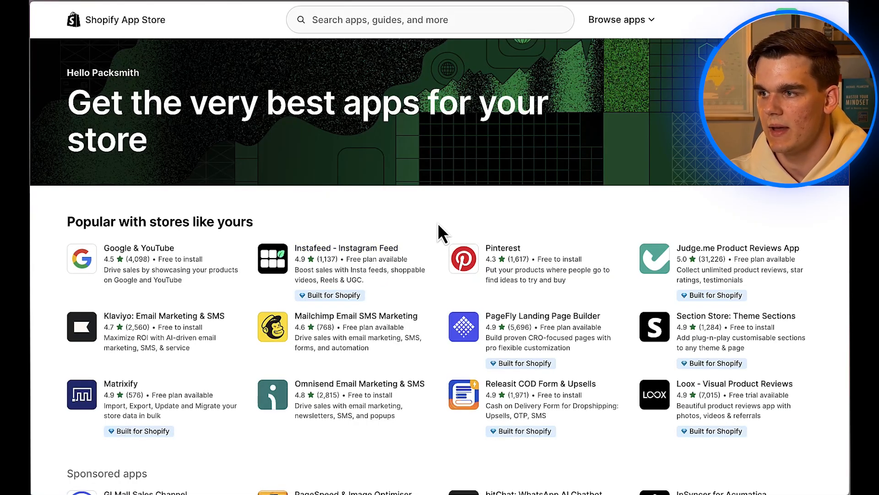
click(400, 27)
text(a)
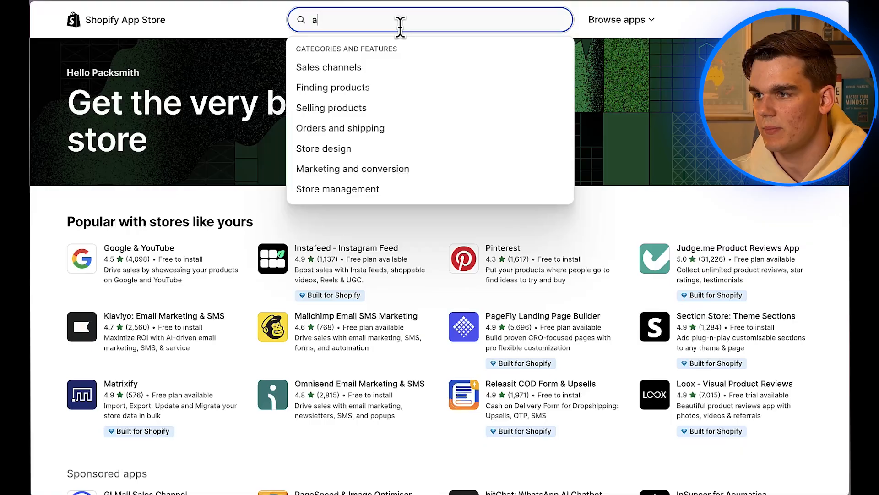
text(ffiliate)
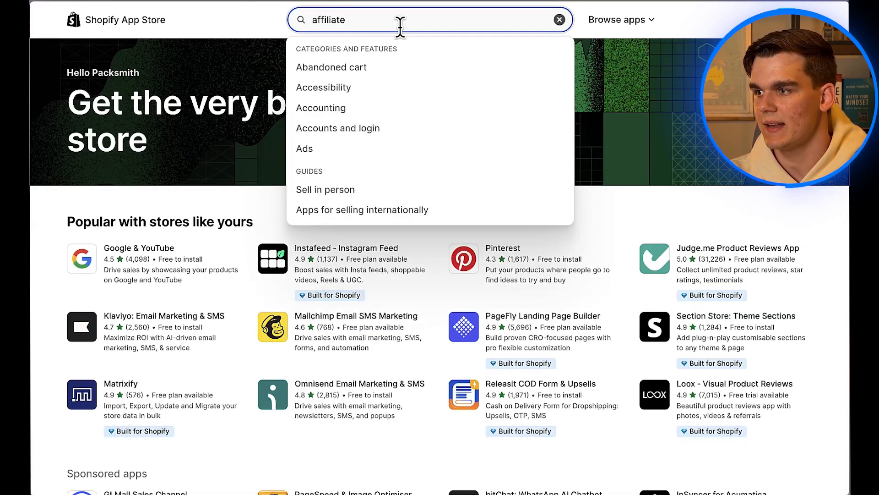
key(Return)
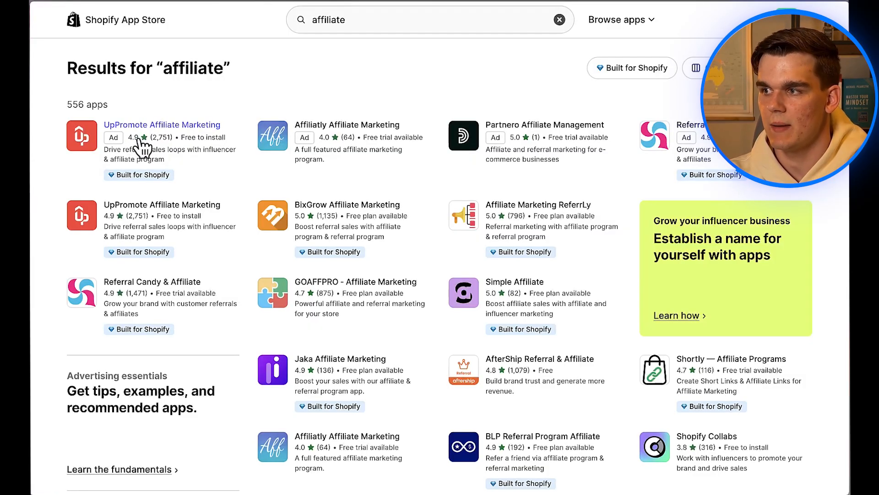
Step: Install UpPromote Affiliate Marketing from its listing, approving the requested data permissions
click(169, 133)
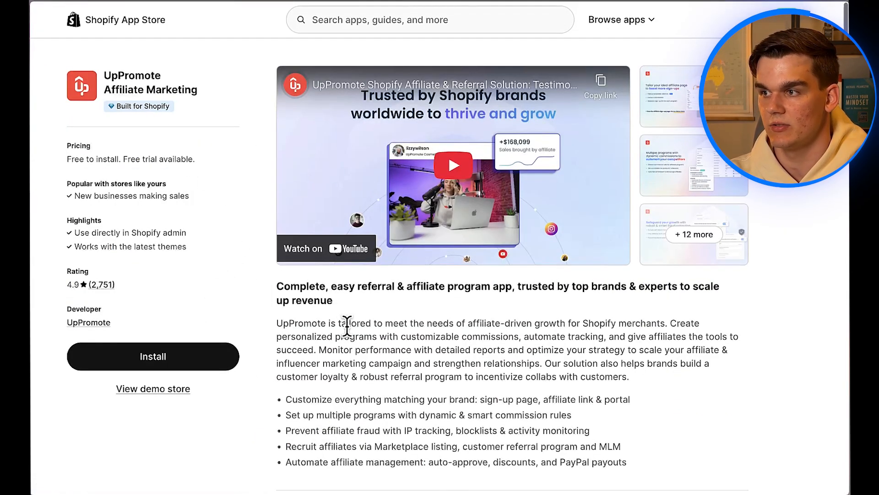
scroll(347, 328, down, 15)
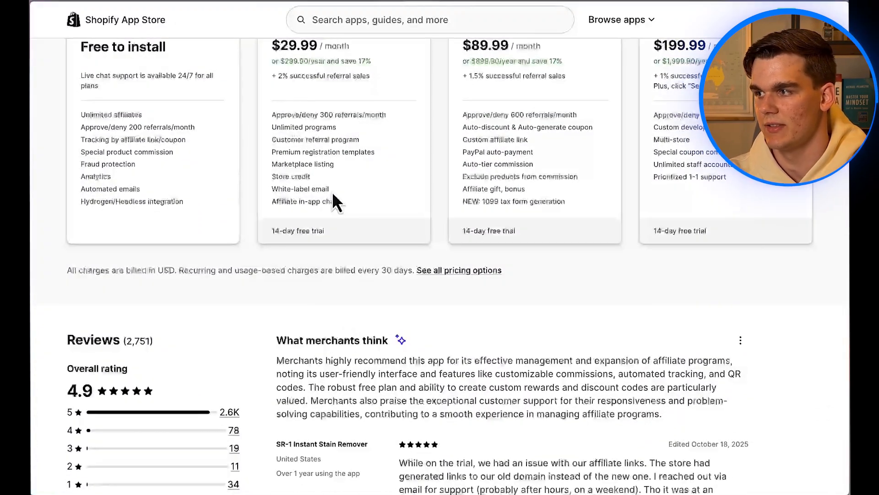
scroll(331, 191, up, 2)
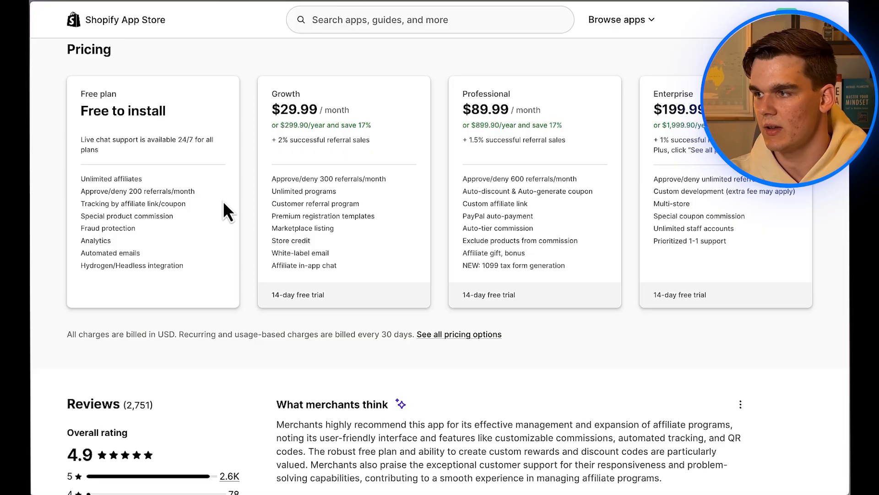
scroll(224, 201, up, 8)
click(160, 303)
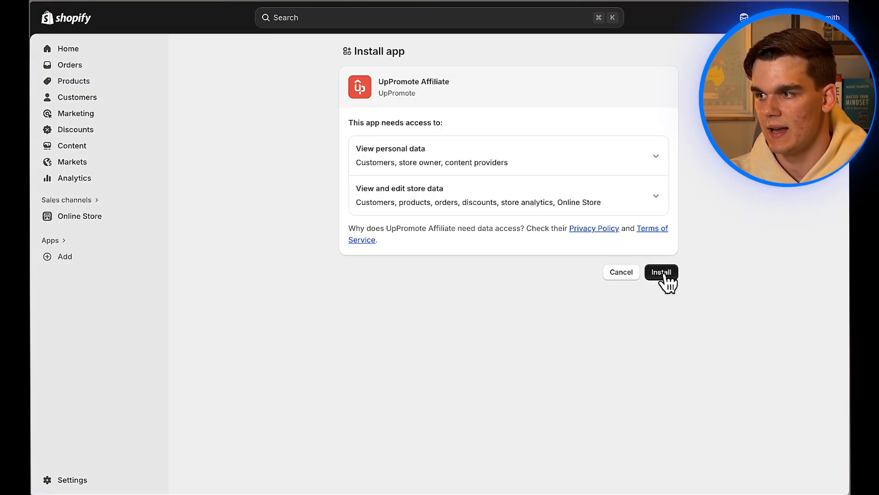
click(664, 275)
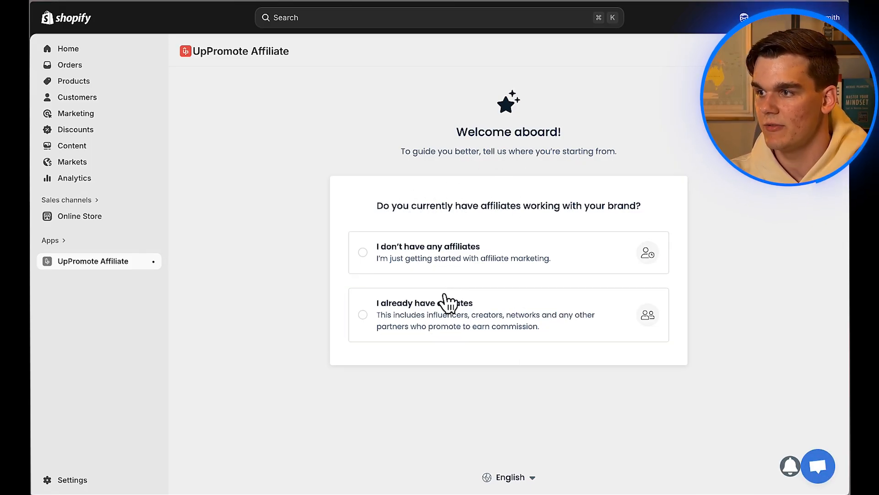
Step: Answer that the store has no affiliates yet and continue to program setup
click(363, 252)
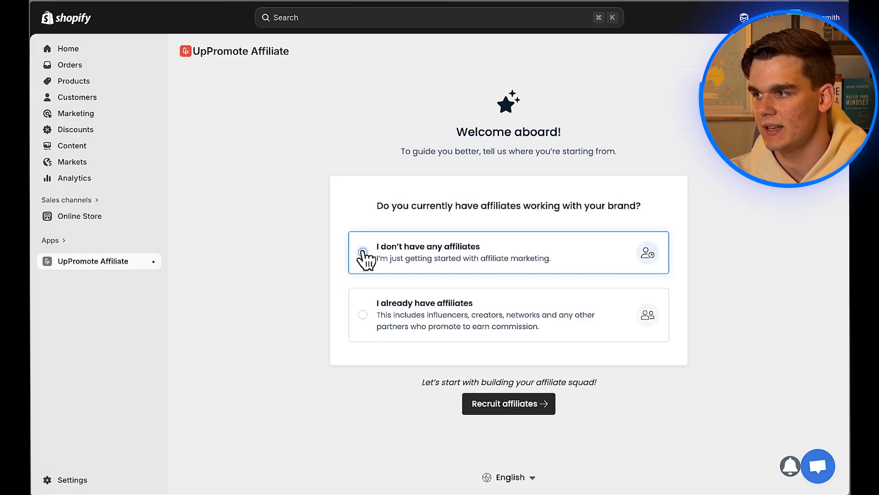
click(527, 405)
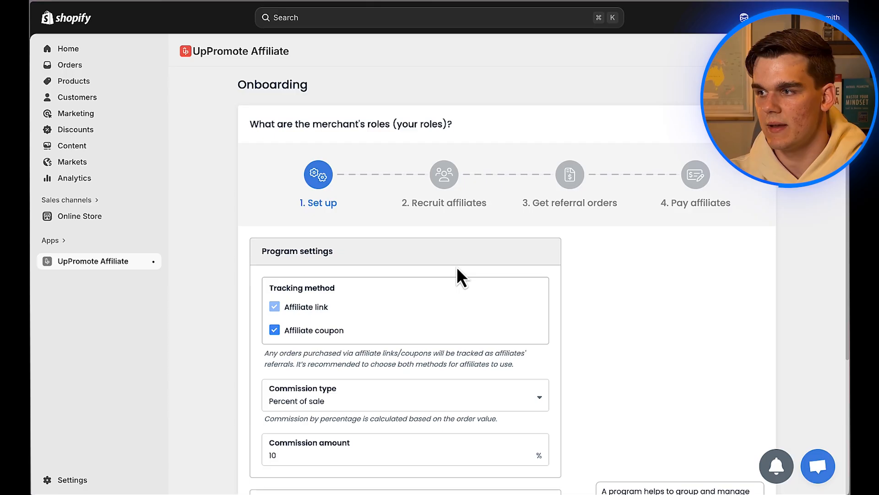
Step: Keep Percent of sale as commission type, set the commission to 12, and save
scroll(456, 321, down, 2)
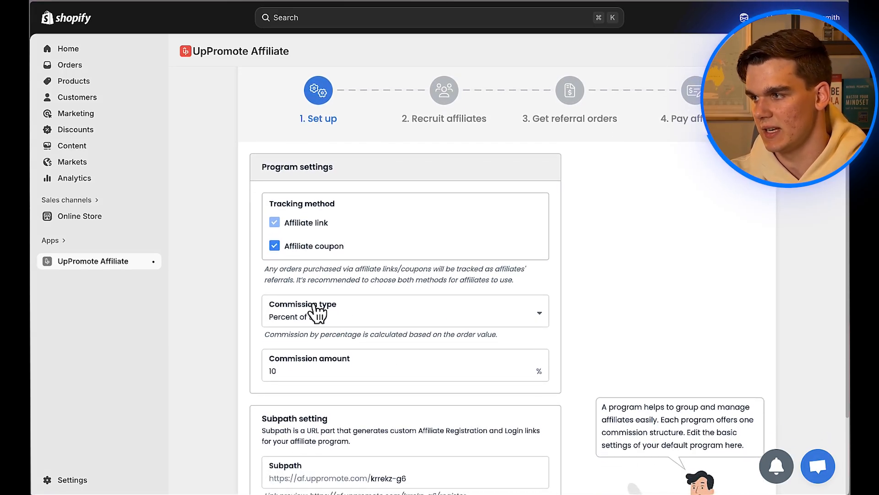
click(536, 314)
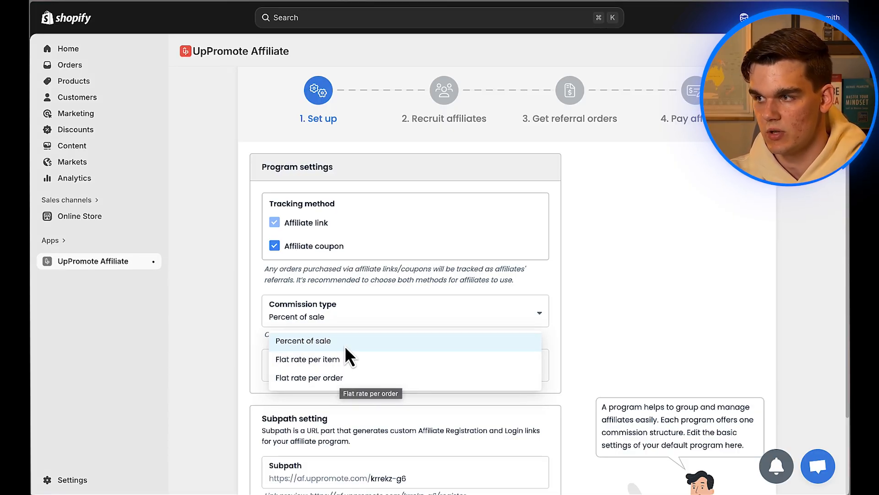
click(329, 342)
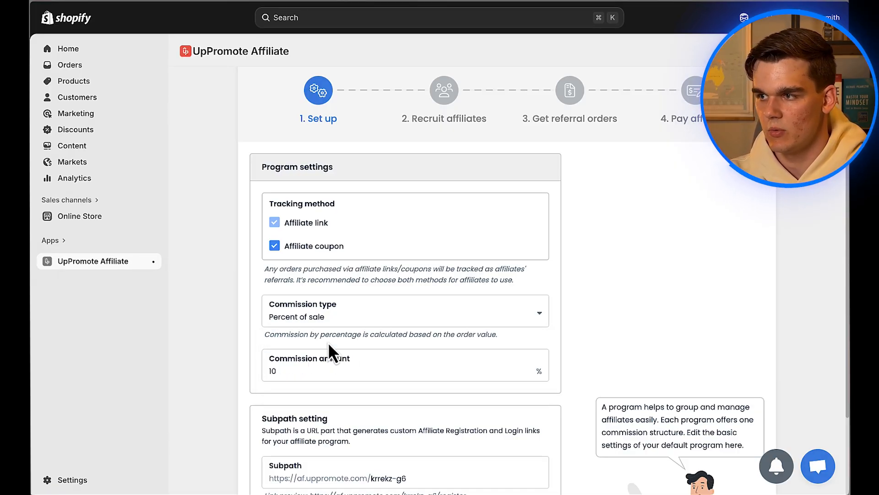
scroll(383, 340, down, 2)
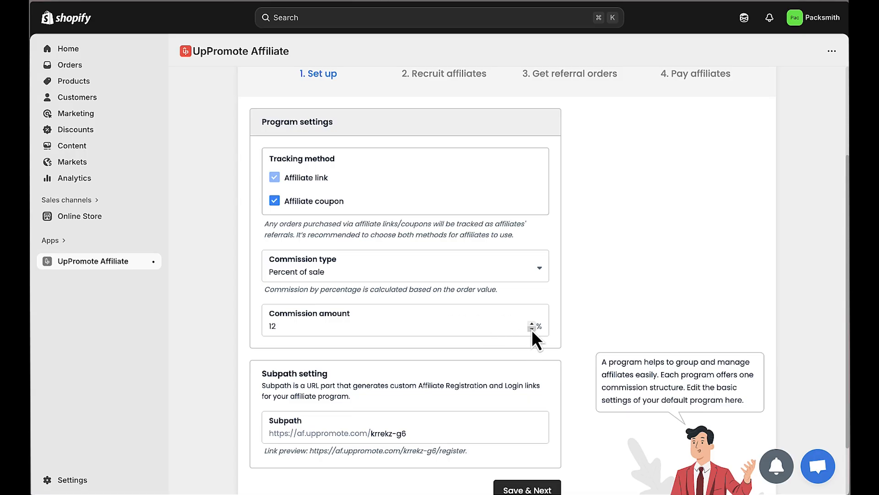
click(291, 326)
scroll(433, 360, down, 2)
click(531, 431)
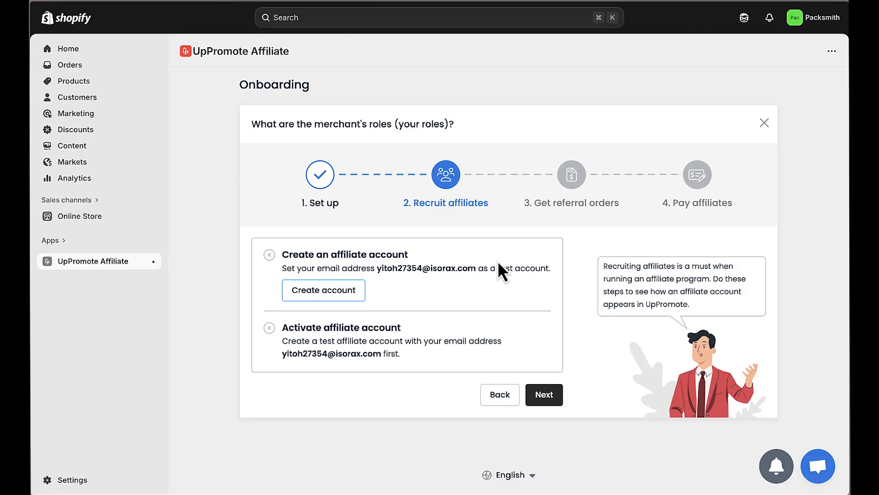
Step: Create the test affiliate account with a password and its confirmation
click(308, 293)
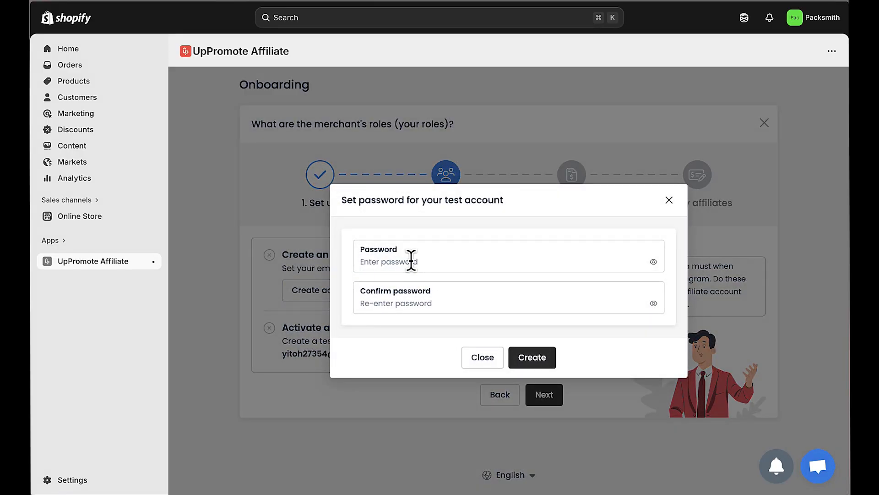
click(411, 261)
text(•••)
click(424, 298)
text(•••••••••••••)
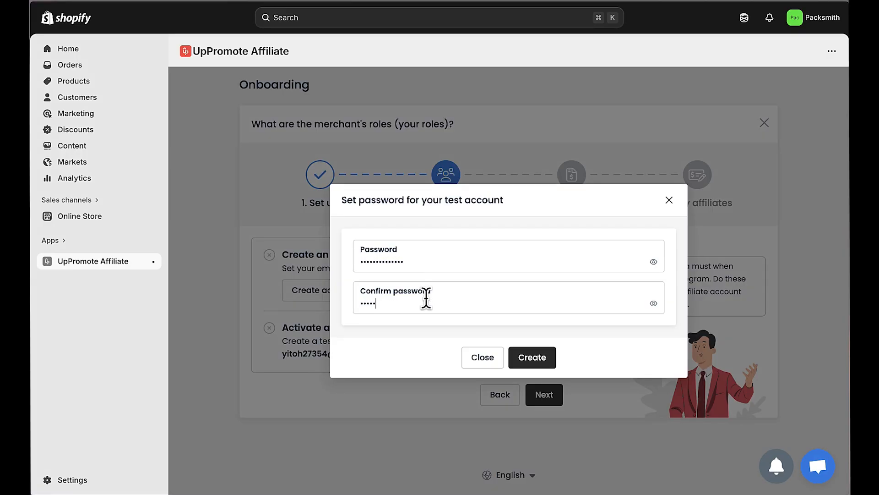
click(532, 358)
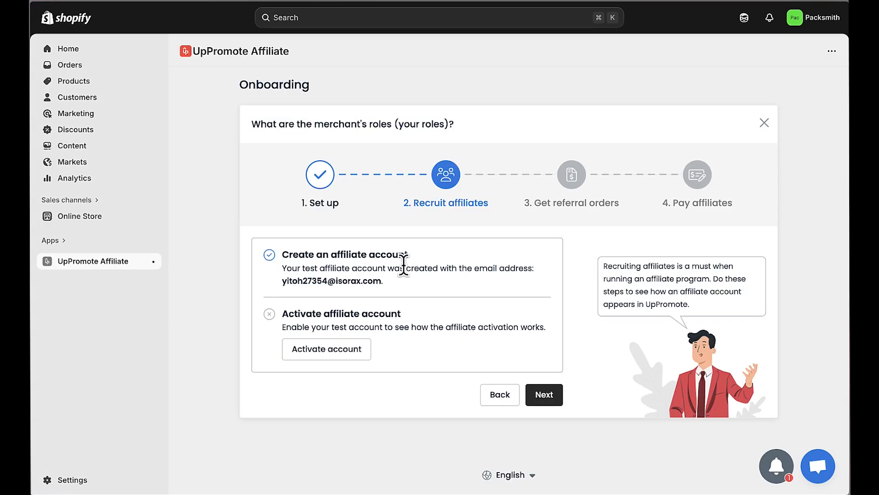
Step: Activate the test affiliate account and subscribe an e-mail address to the store newsletter
click(333, 355)
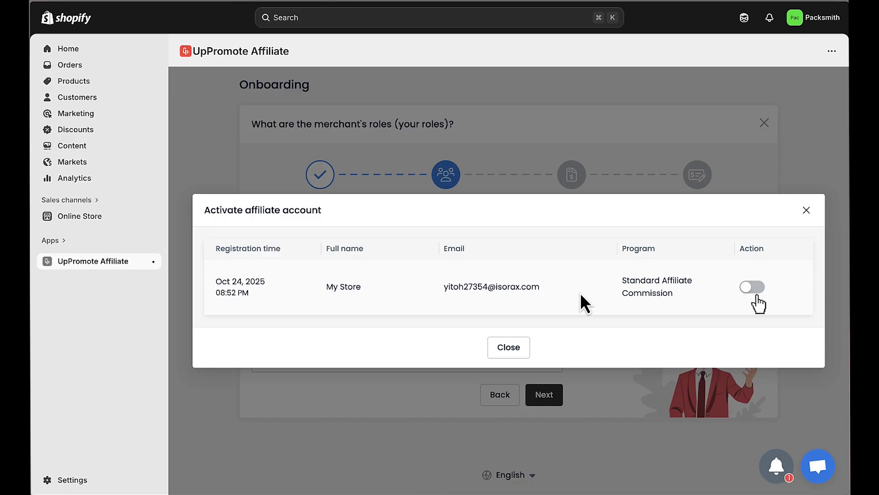
click(756, 287)
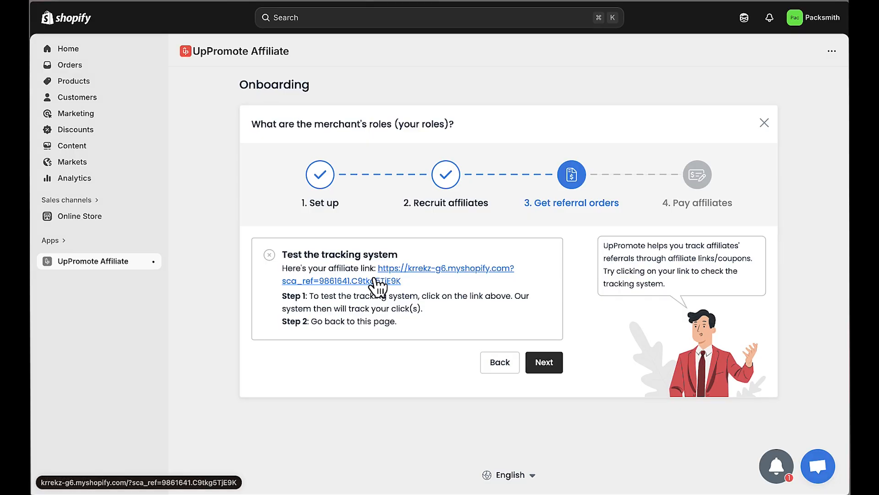
text(ex)
text(ample@gmail.co)
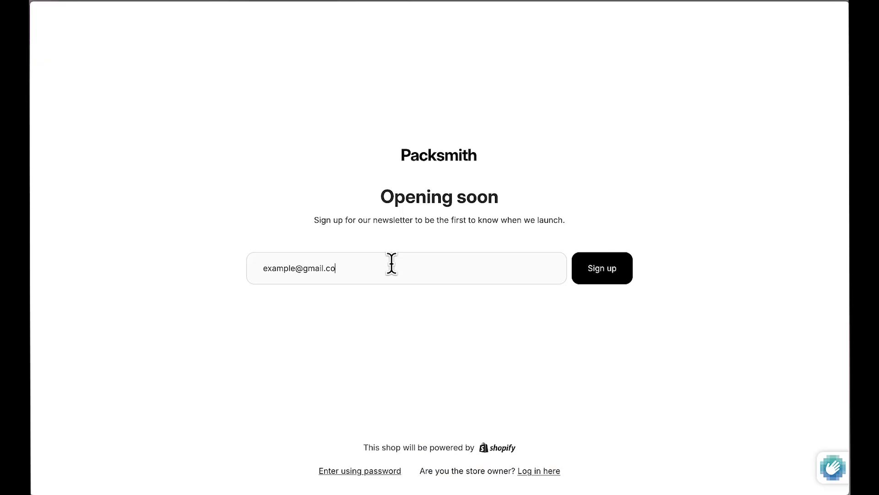
text(m)
click(602, 267)
Step: Close the store tab and advance onboarding to the Pay affiliates step
mouse_move(83, 223)
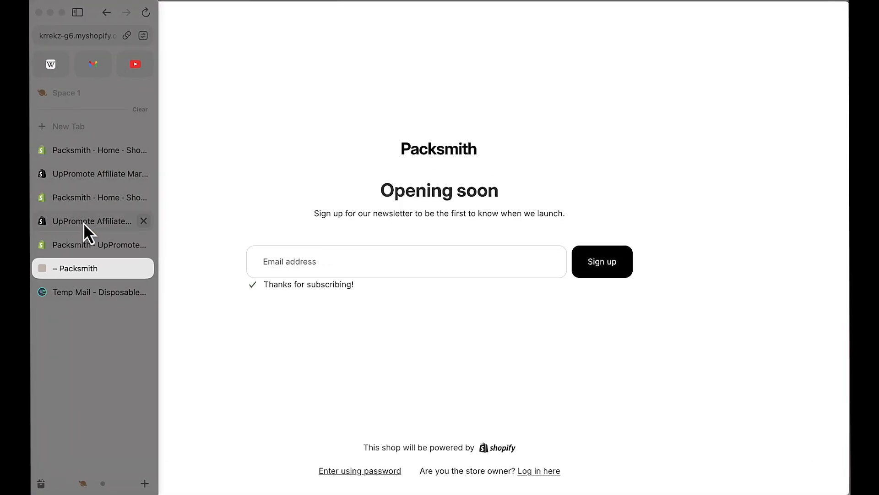
click(143, 268)
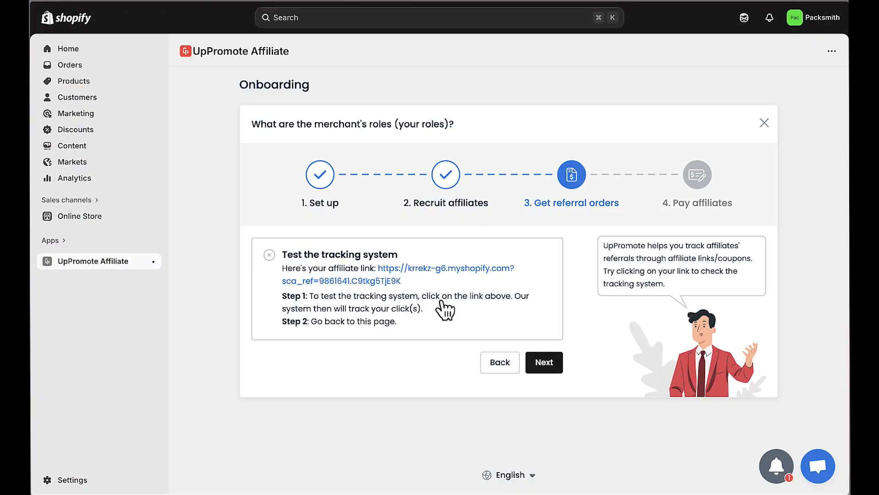
click(544, 362)
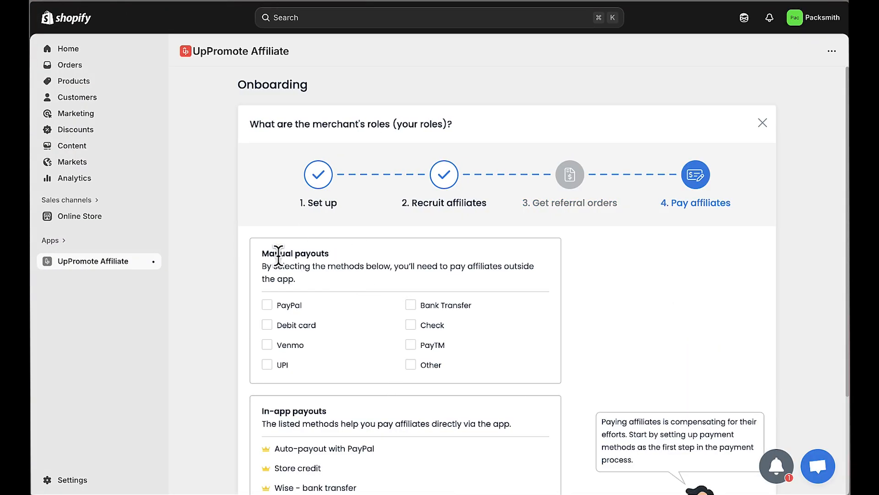
Step: Save PayPal as the manual payout method to complete onboarding
scroll(373, 261, down, 5)
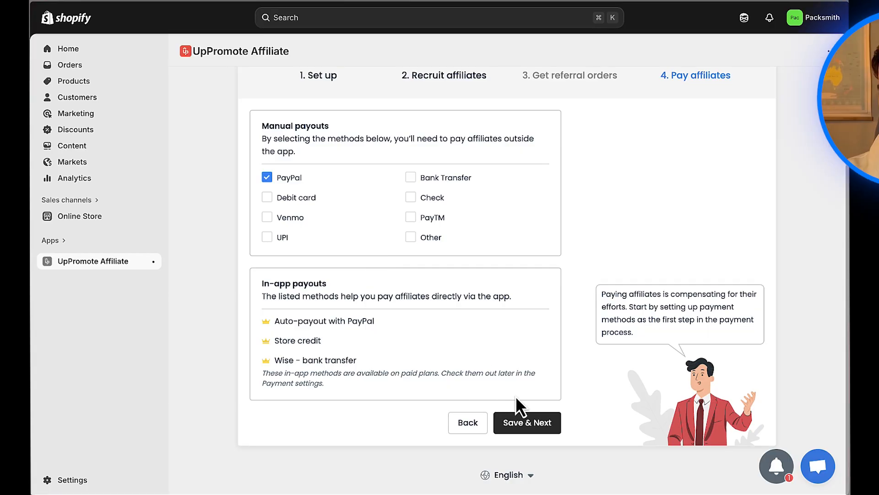
click(525, 423)
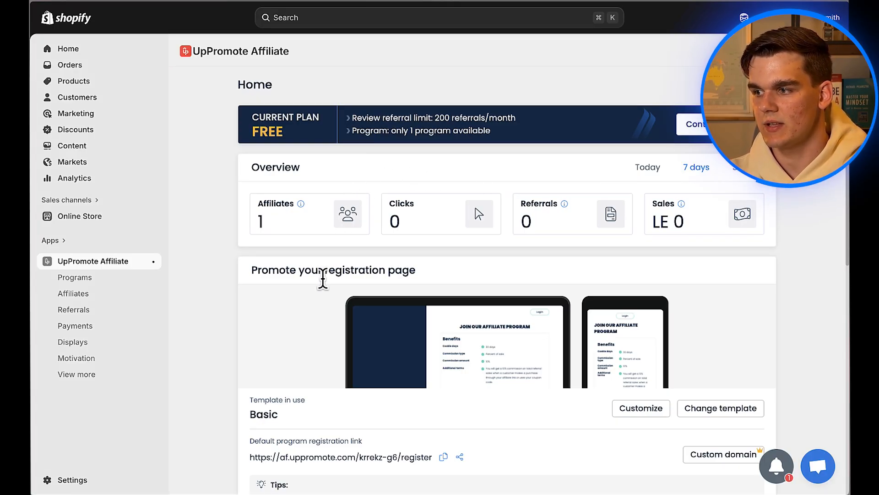
Step: Look over the Home dashboard, then go to the Programs list
scroll(481, 316, down, 2)
scroll(480, 314, down, 6)
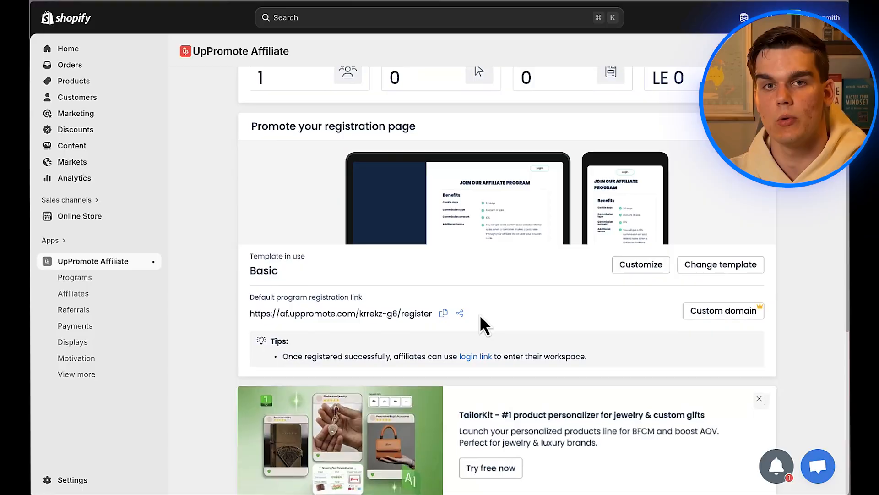
scroll(479, 314, up, 7)
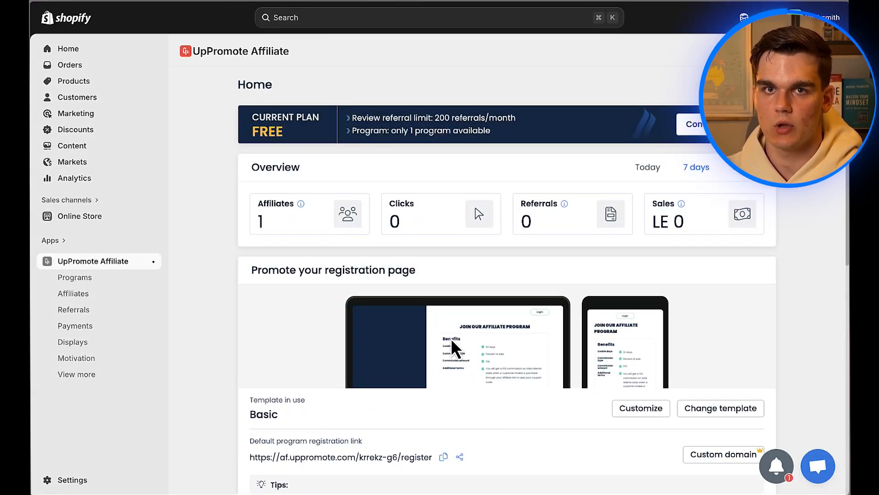
click(79, 278)
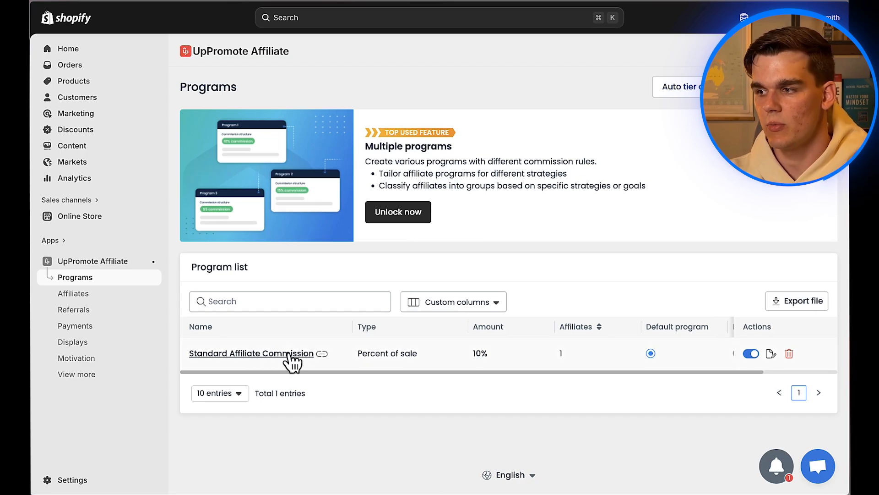
Step: Append 'get started now!' to the Standard Affiliate Commission description
click(265, 355)
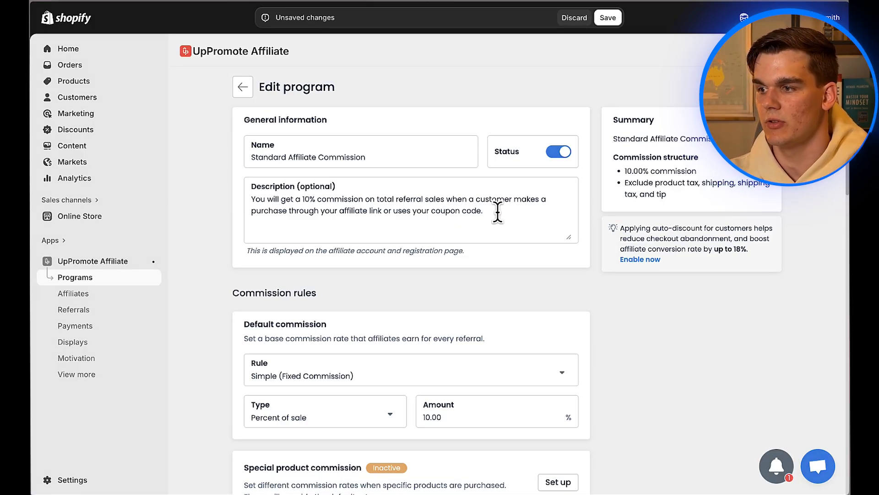
text(get started )
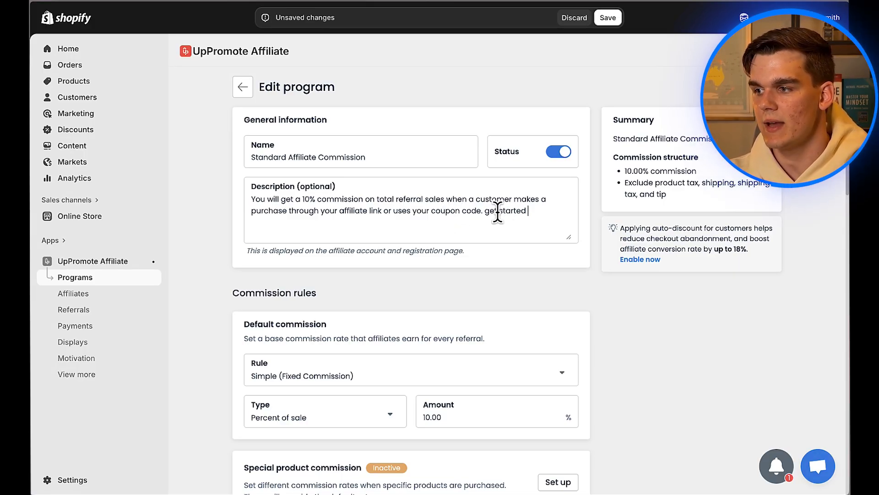
text(now!)
scroll(436, 216, down, 2)
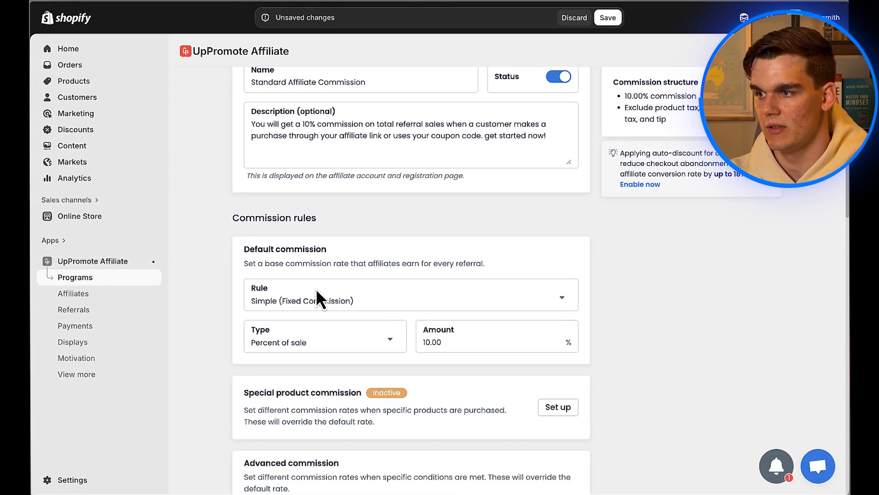
scroll(321, 275, down, 1)
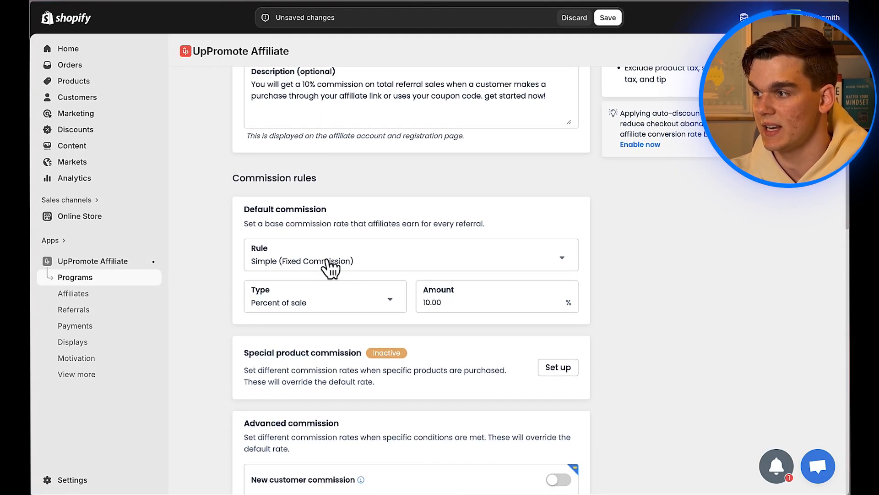
Step: Try the Advance commission rule, then revert to Simple fixed commission at 10%
click(314, 264)
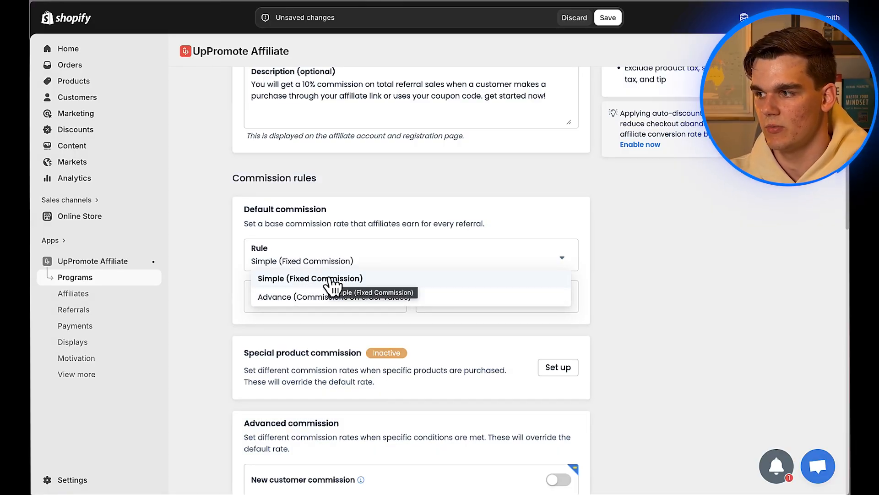
click(314, 300)
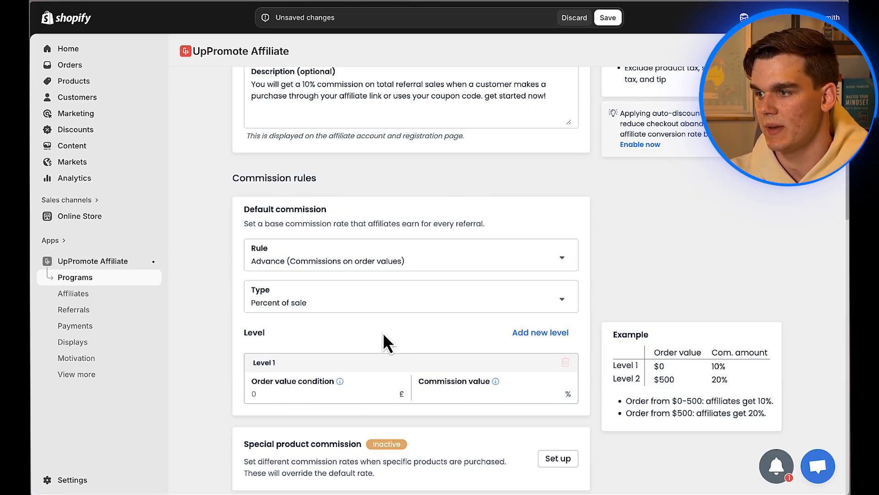
click(449, 267)
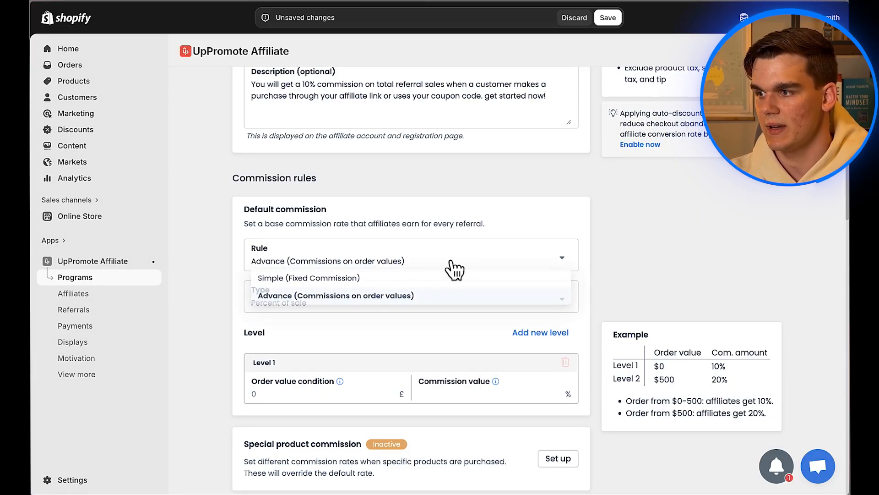
click(339, 280)
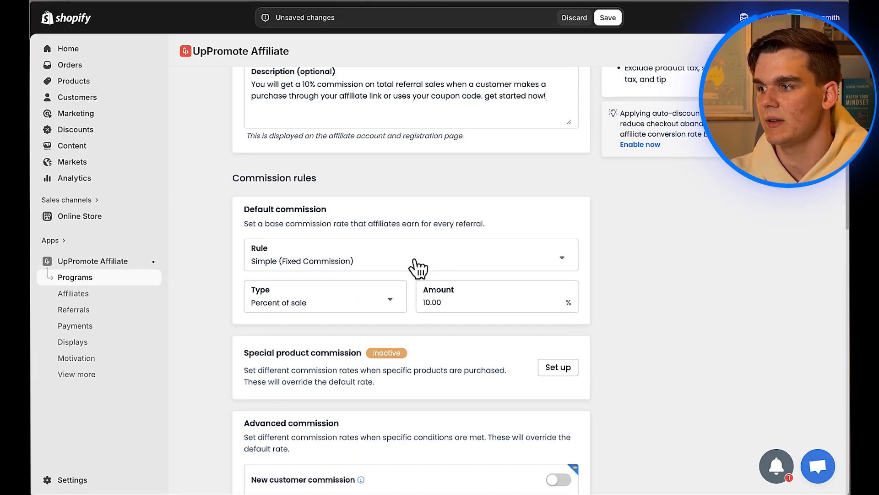
scroll(349, 246, down, 15)
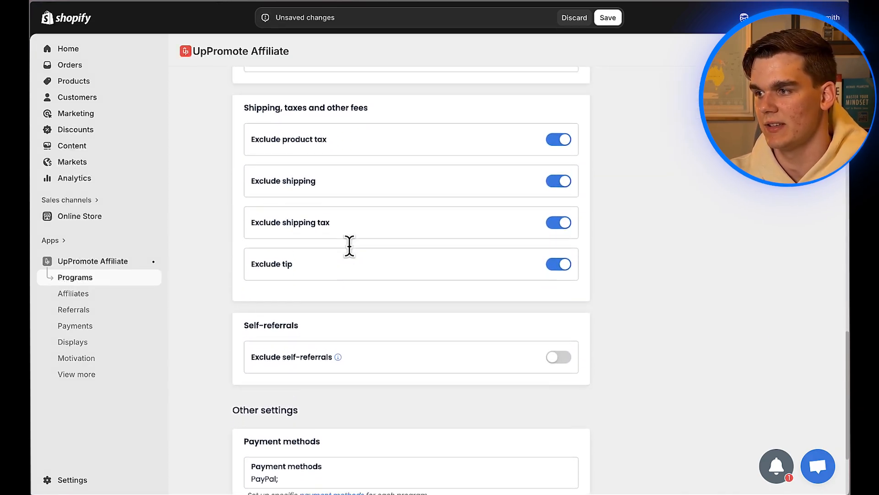
scroll(349, 246, up, 15)
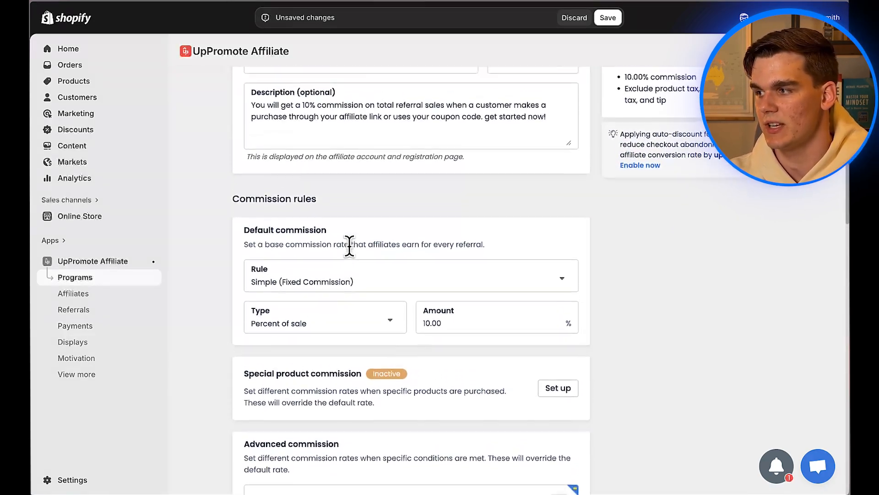
scroll(350, 245, up, 1)
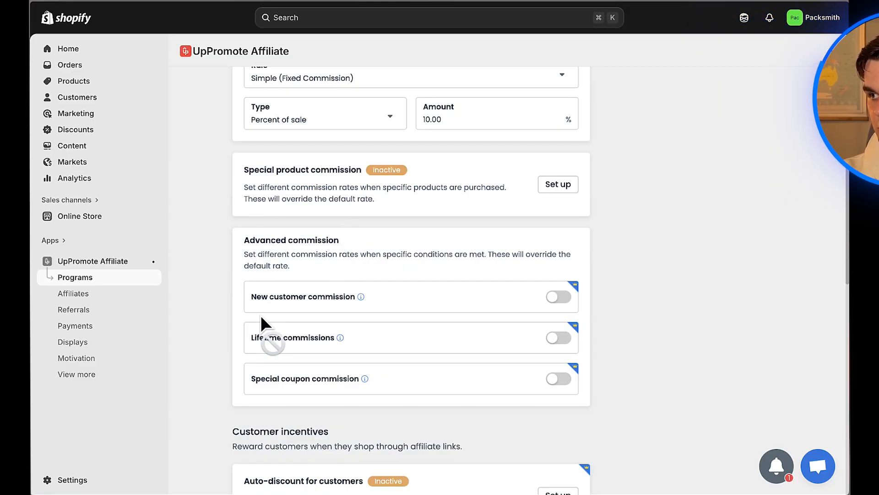
click(83, 360)
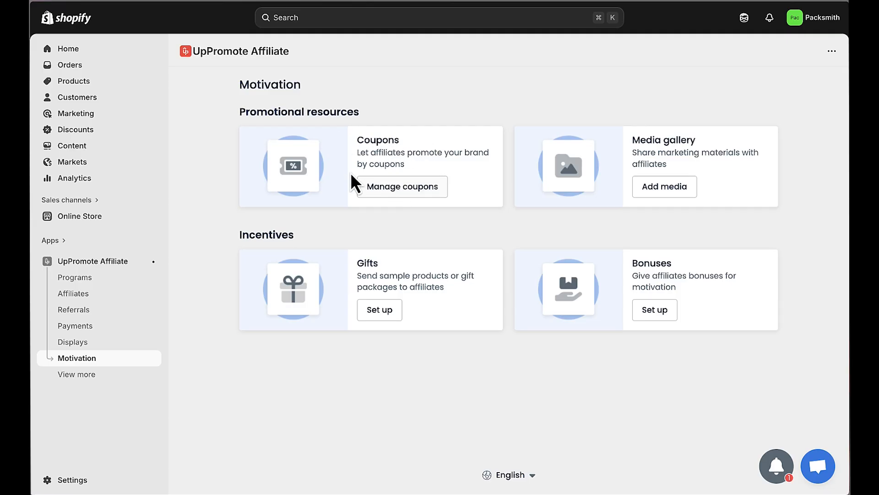
Step: Add coupon test10 for the store's affiliate as a percentage order discount
click(407, 193)
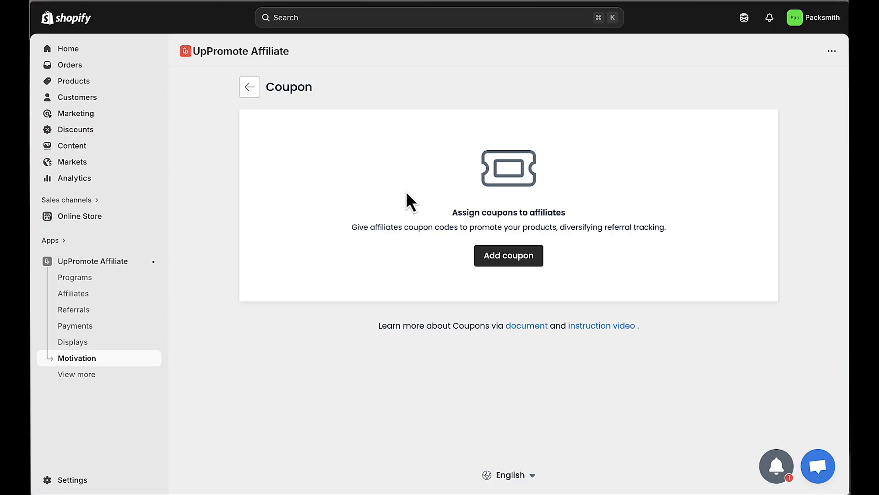
click(504, 259)
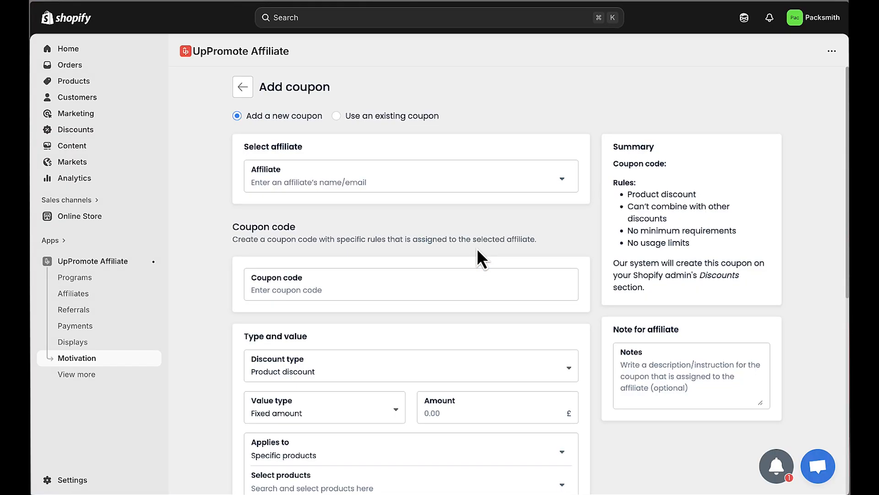
click(530, 188)
click(368, 199)
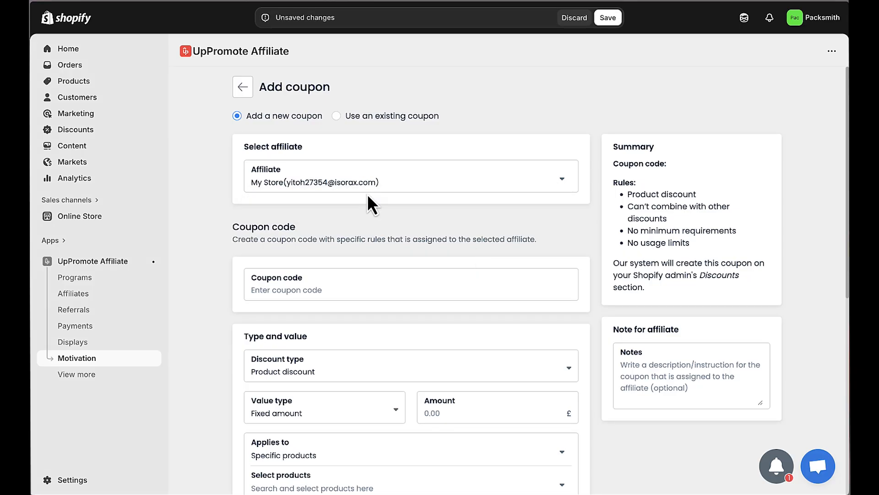
click(307, 289)
text(test10)
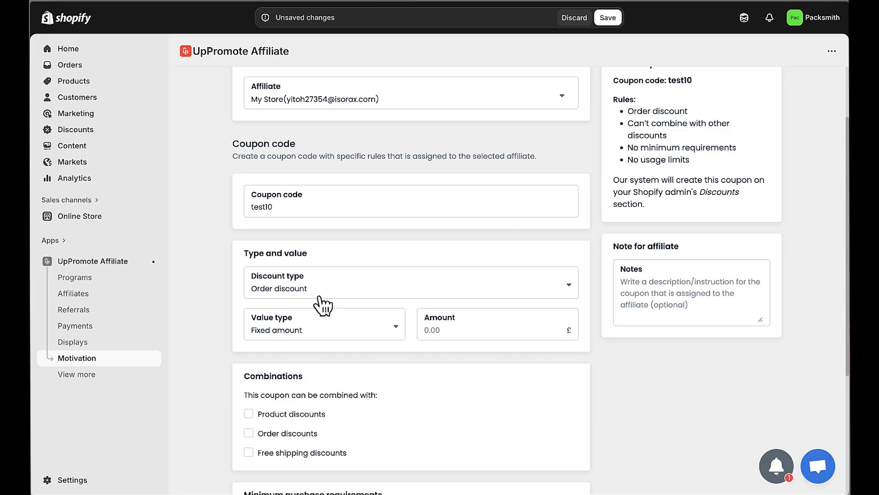
click(320, 297)
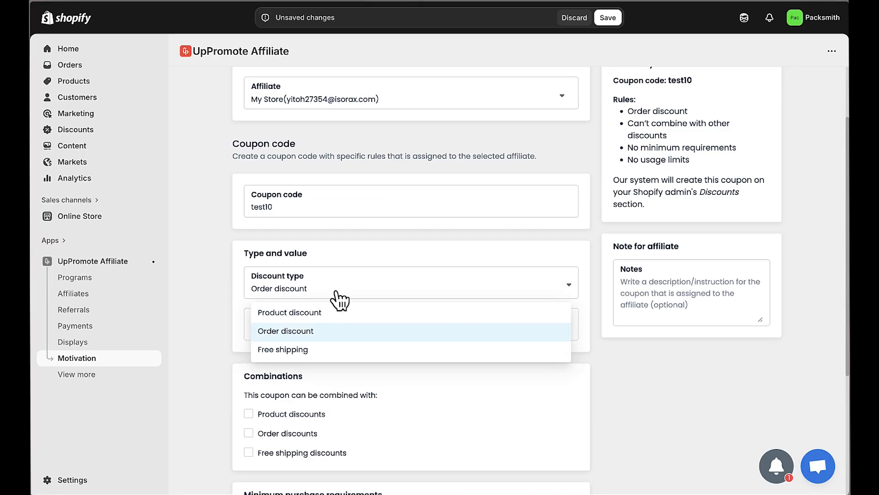
click(314, 330)
click(316, 333)
click(308, 371)
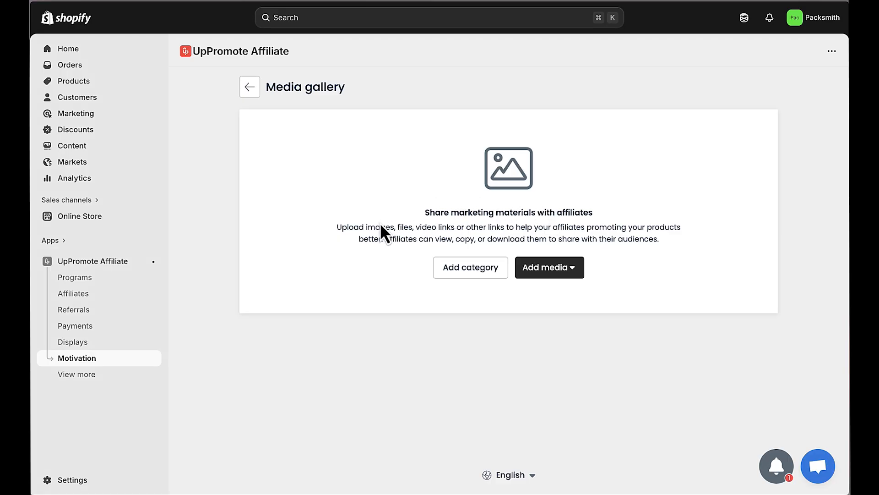
Step: Return from the empty Media gallery to the Motivation page
click(91, 358)
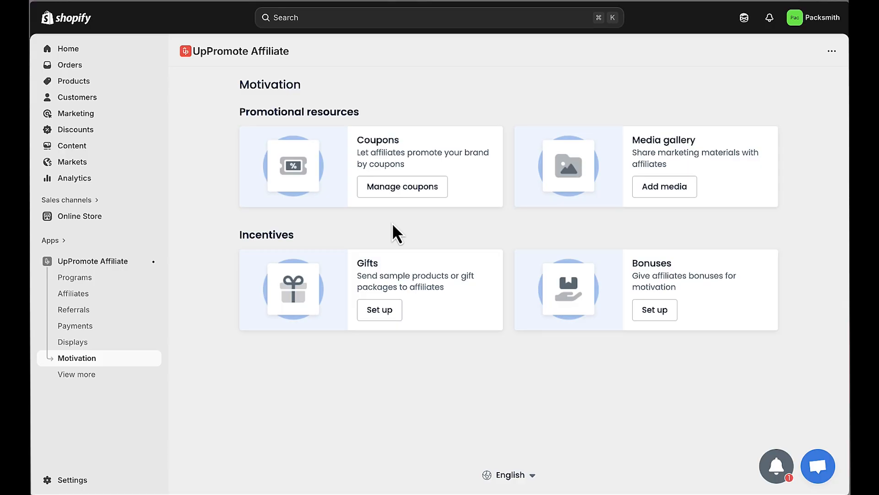
Step: Copy the UpPromote affiliate registration link and open the Main menu for editing
click(87, 263)
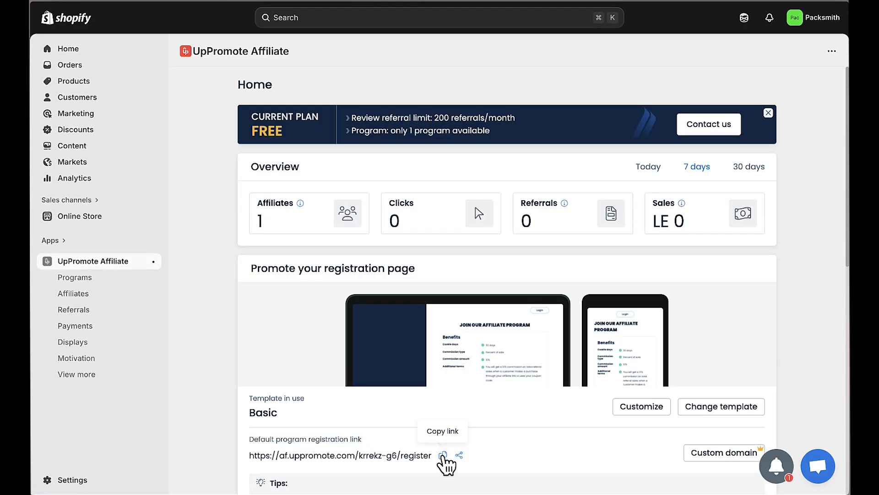
click(442, 455)
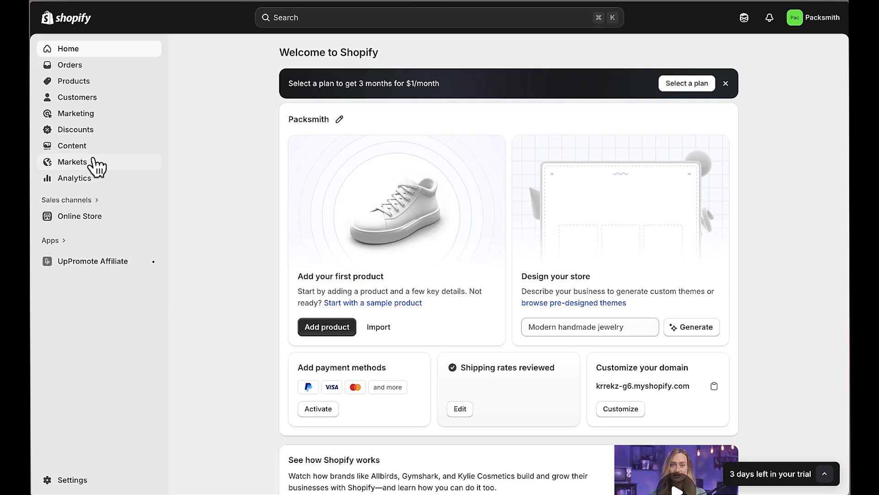
click(81, 146)
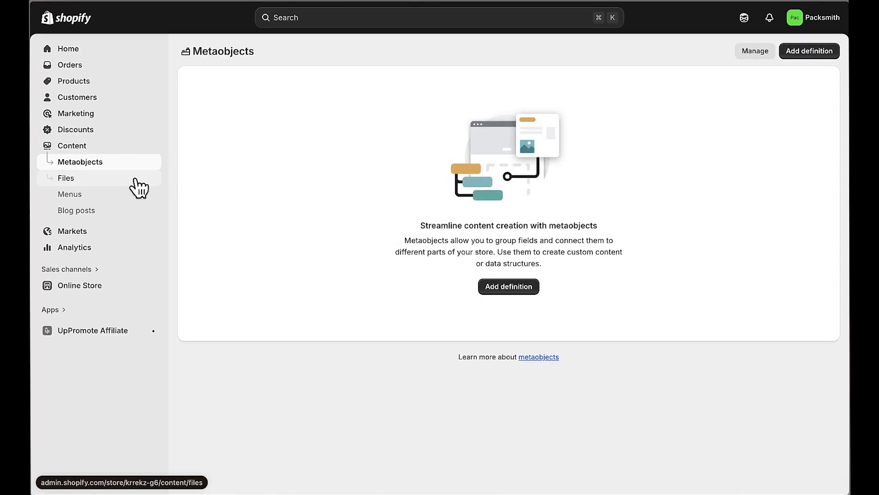
click(75, 198)
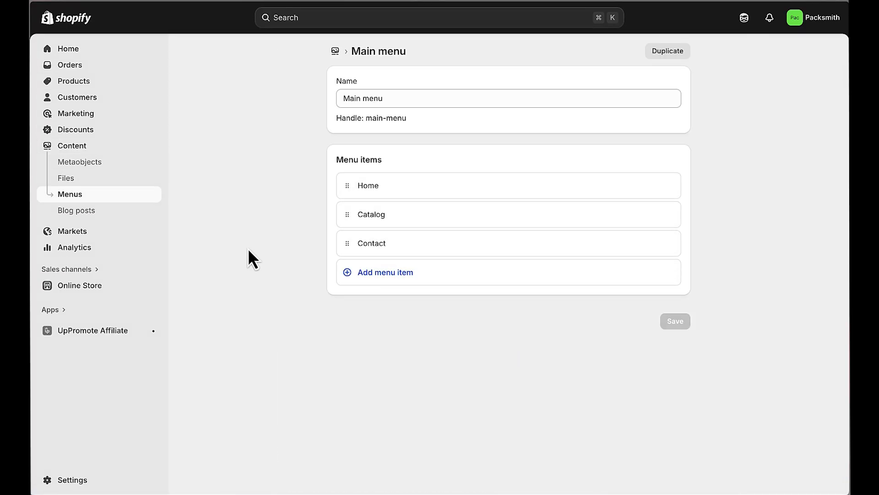
Step: Add an 'affiliate' menu item linking to the pasted registration URL and save the Main menu
click(381, 277)
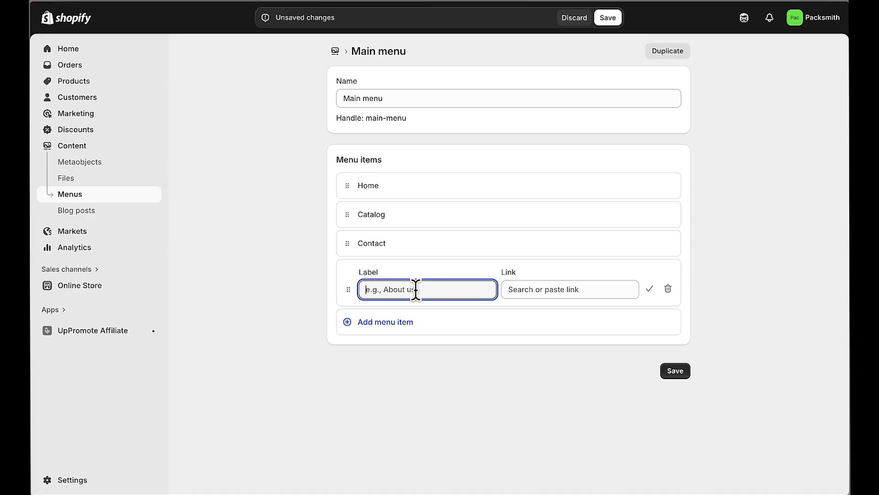
text(affiliate)
click(545, 290)
key(super+v)
click(577, 311)
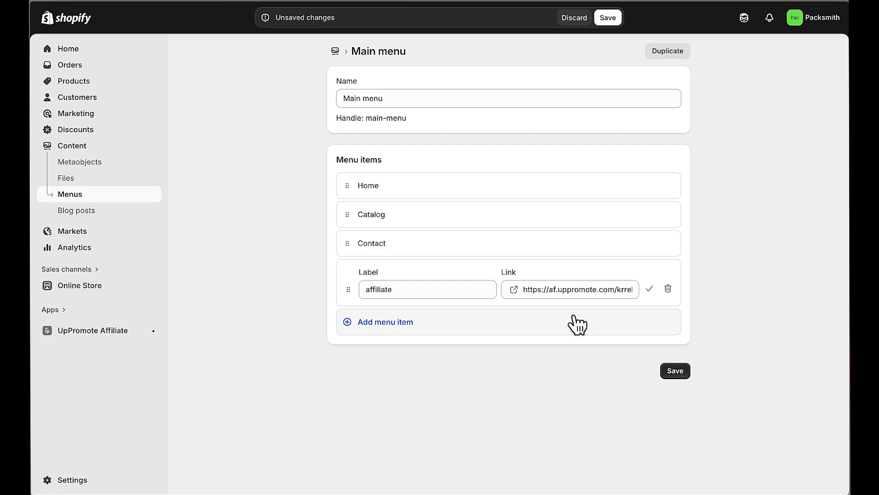
click(649, 289)
click(675, 353)
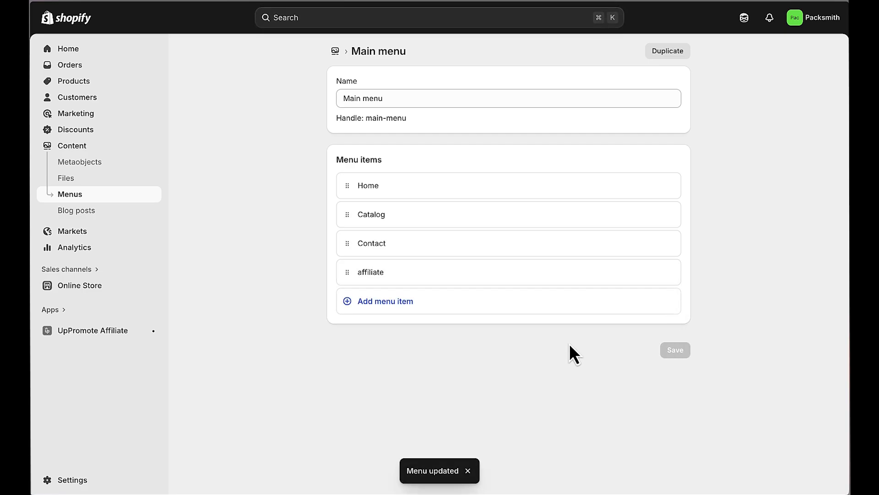
Step: Preview the Packsmith storefront and follow its new 'affiliate' header link to the signup page
click(87, 286)
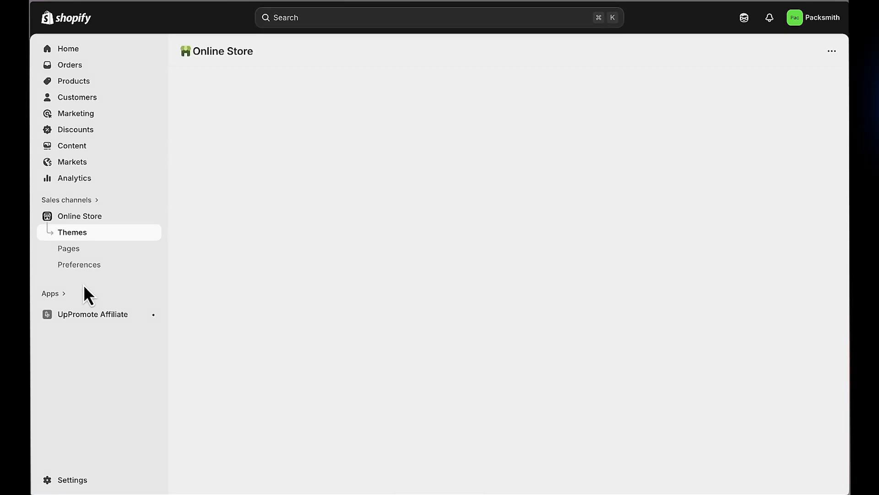
click(154, 216)
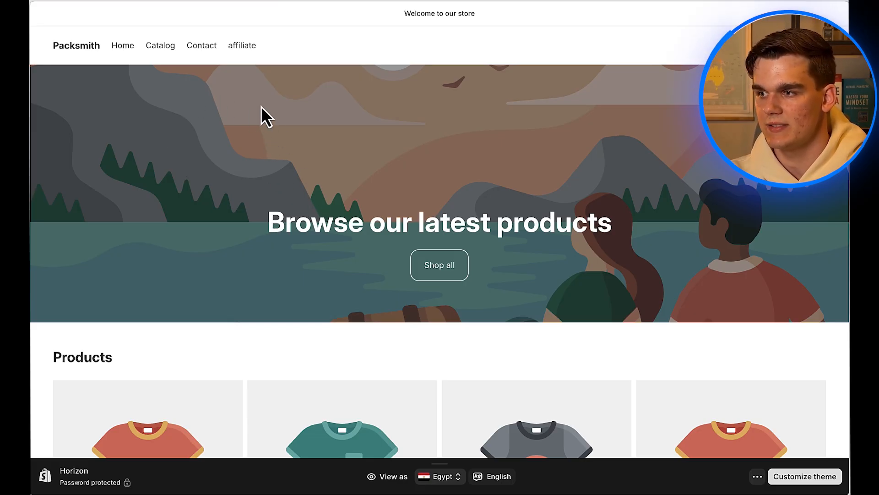
click(242, 55)
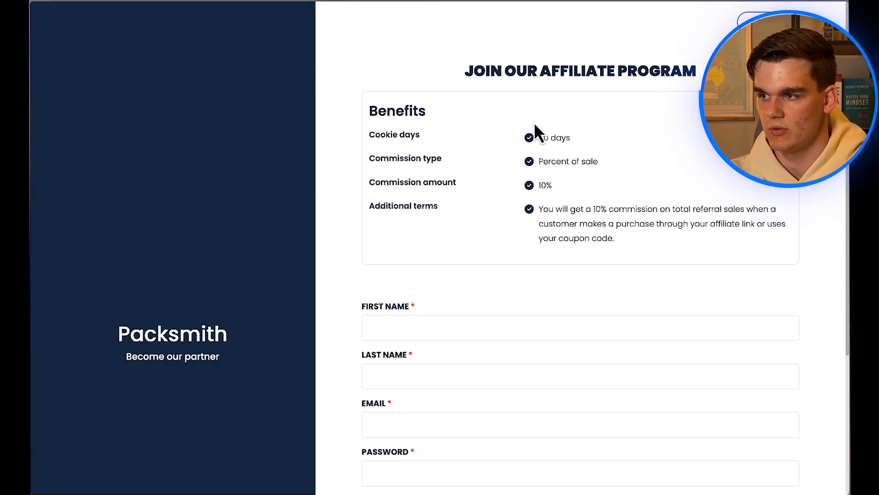
Step: Register a test affiliate with first name, last name, e-mail and password, pass the captcha, and log in
scroll(507, 242, down, 3)
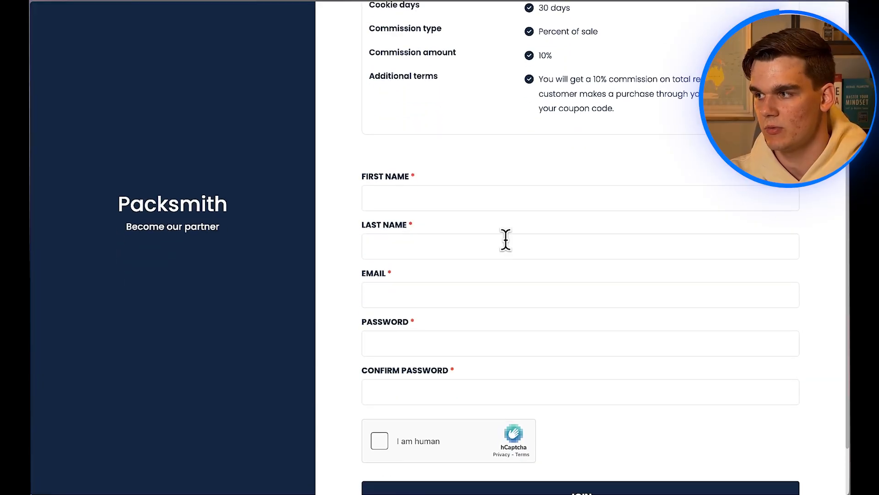
click(462, 199)
click(457, 225)
click(430, 338)
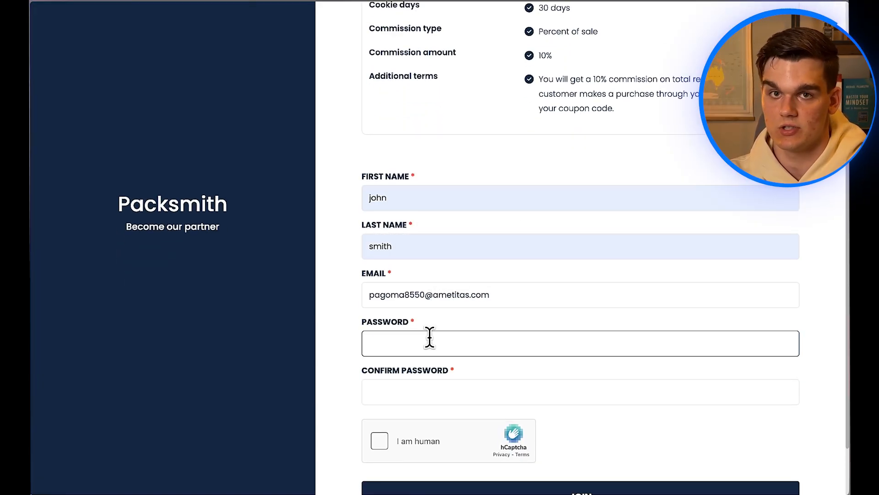
click(424, 387)
click(379, 440)
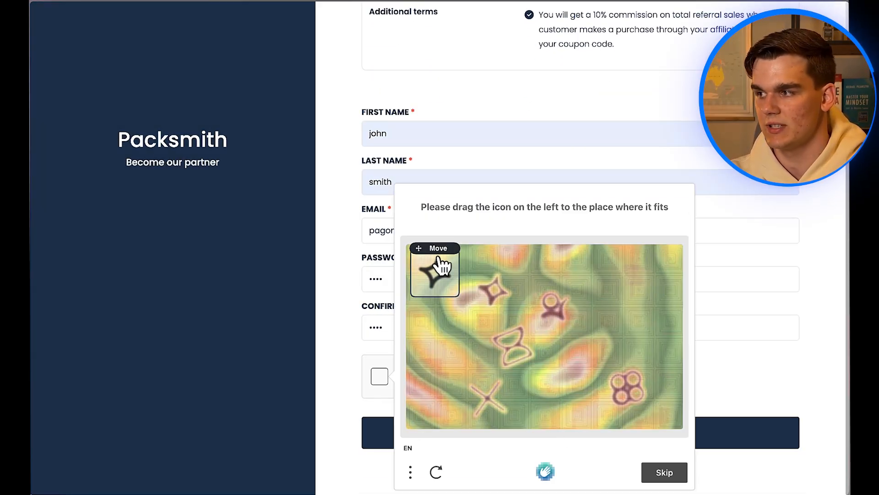
drag(435, 265, 585, 384)
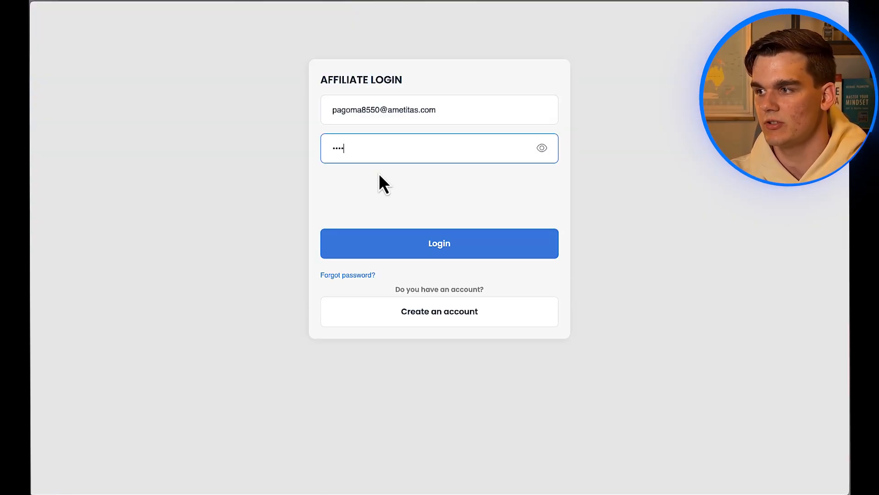
click(431, 238)
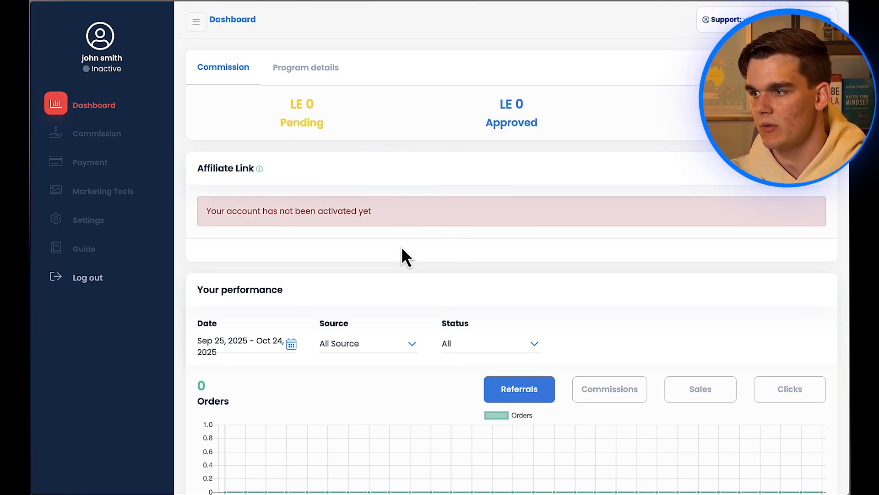
Step: Approve the new test affiliate in the UpPromote Affiliates list, then reload the portal to show Active
mouse_move(39, 308)
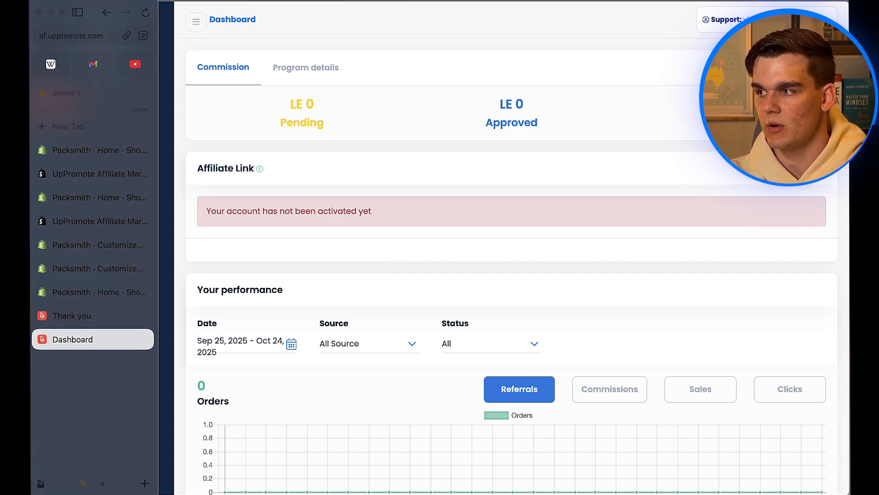
click(91, 292)
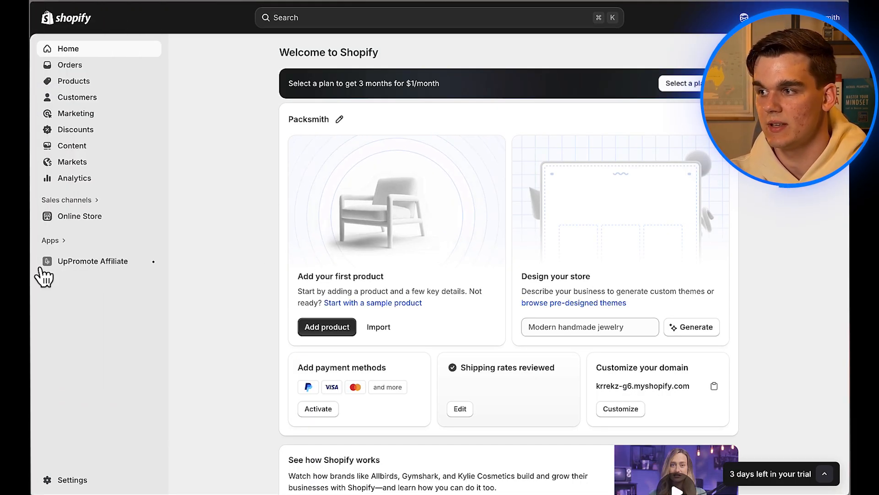
click(73, 262)
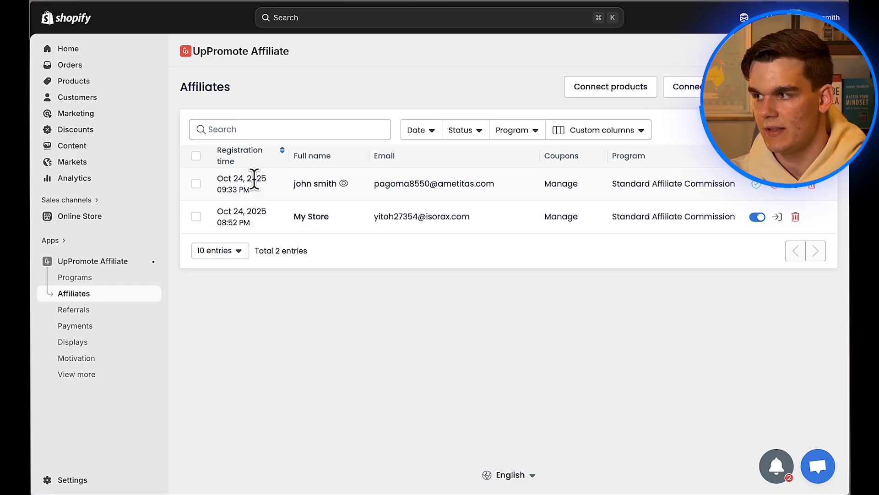
click(757, 185)
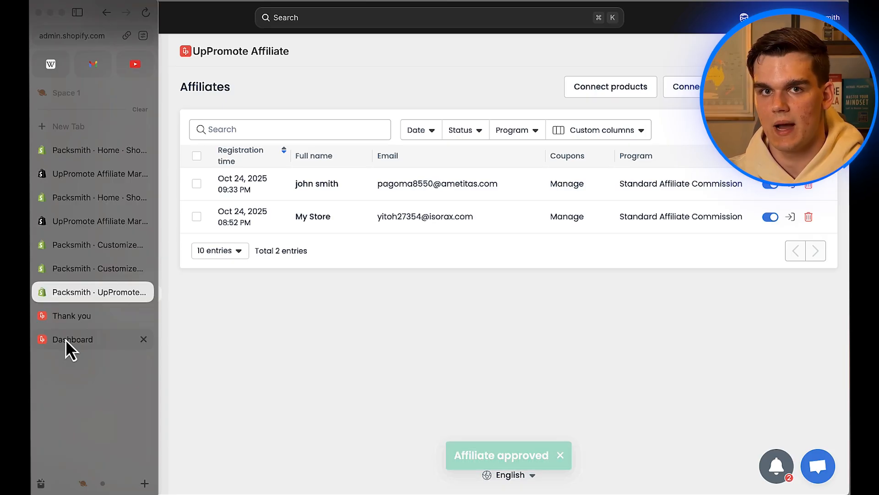
click(65, 340)
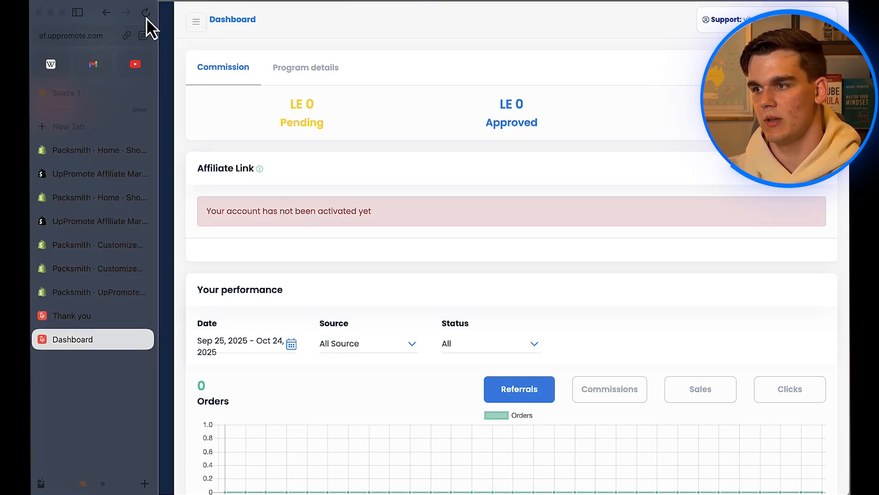
click(146, 18)
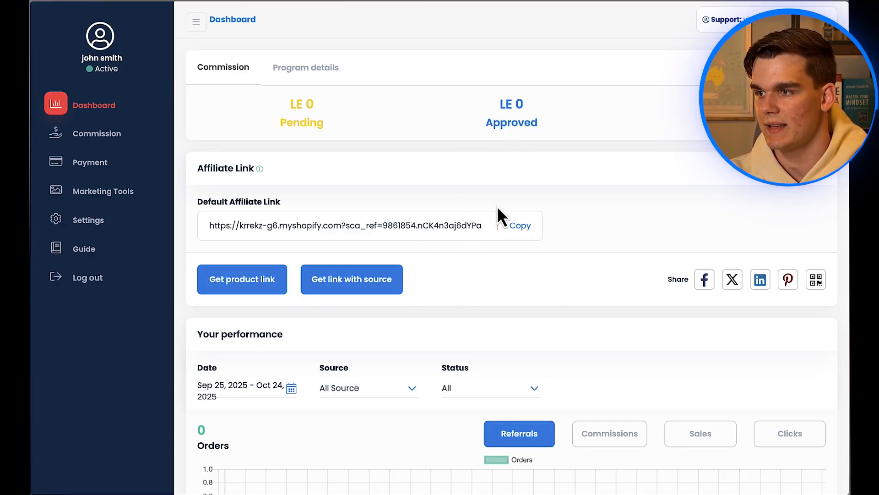
Step: Review the affiliate's Payment and Settings pages, then return to the Shopify Affiliates list
scroll(339, 197, down, 3)
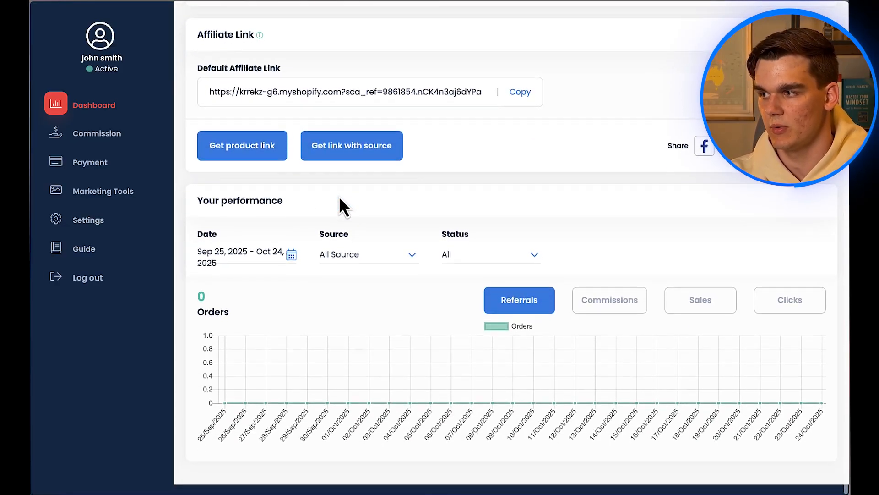
scroll(339, 197, up, 4)
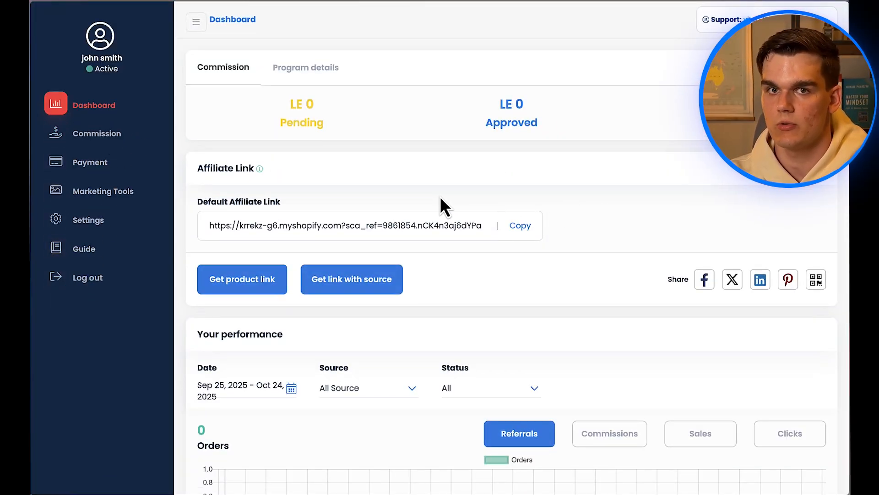
click(86, 170)
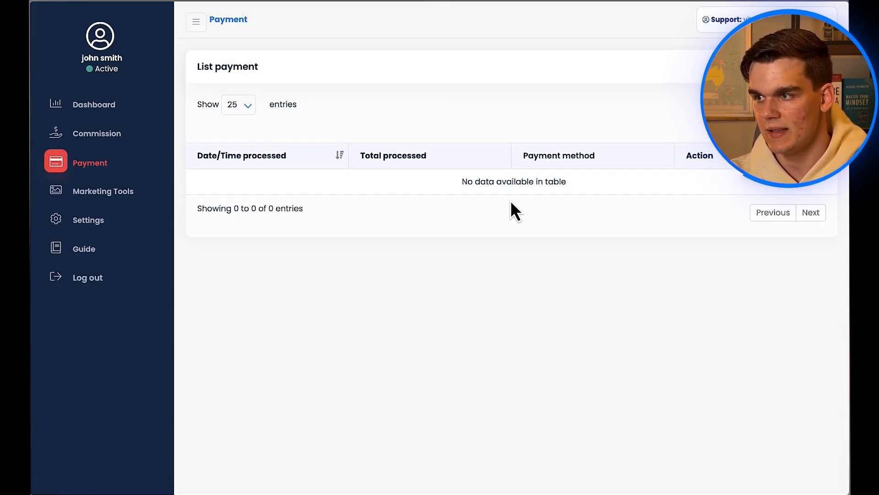
click(106, 222)
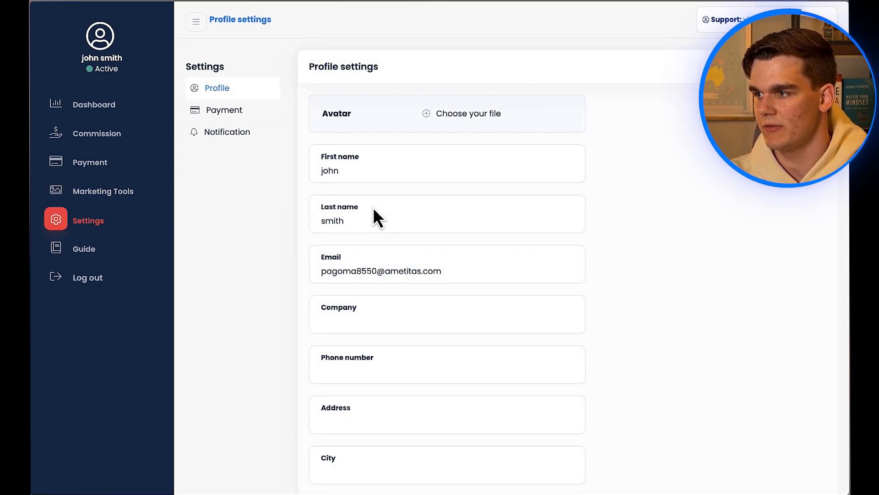
scroll(329, 241, down, 5)
scroll(329, 247, up, 5)
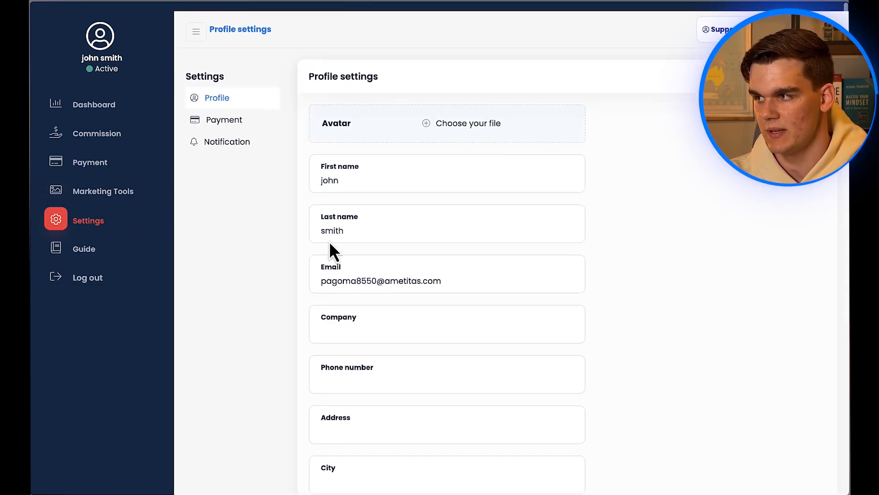
mouse_move(32, 297)
click(93, 291)
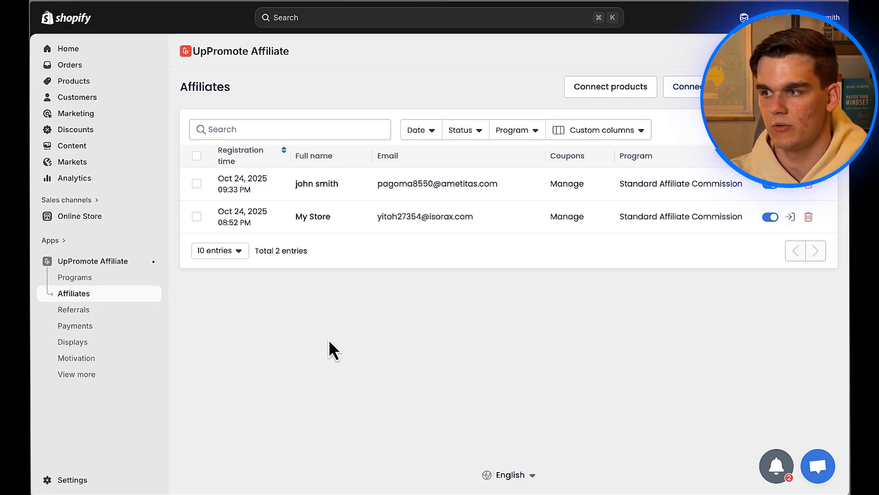
Step: Open the UpPromote Affiliate Programs page from the Shopify sidebar
click(80, 279)
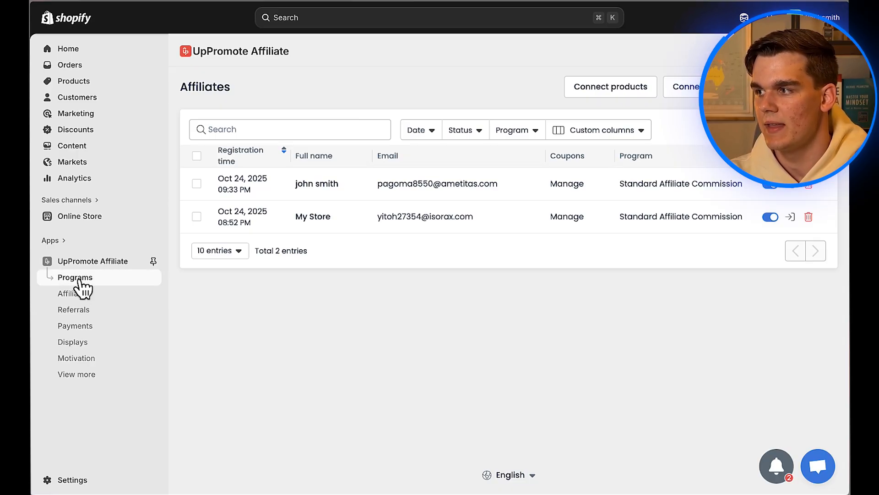